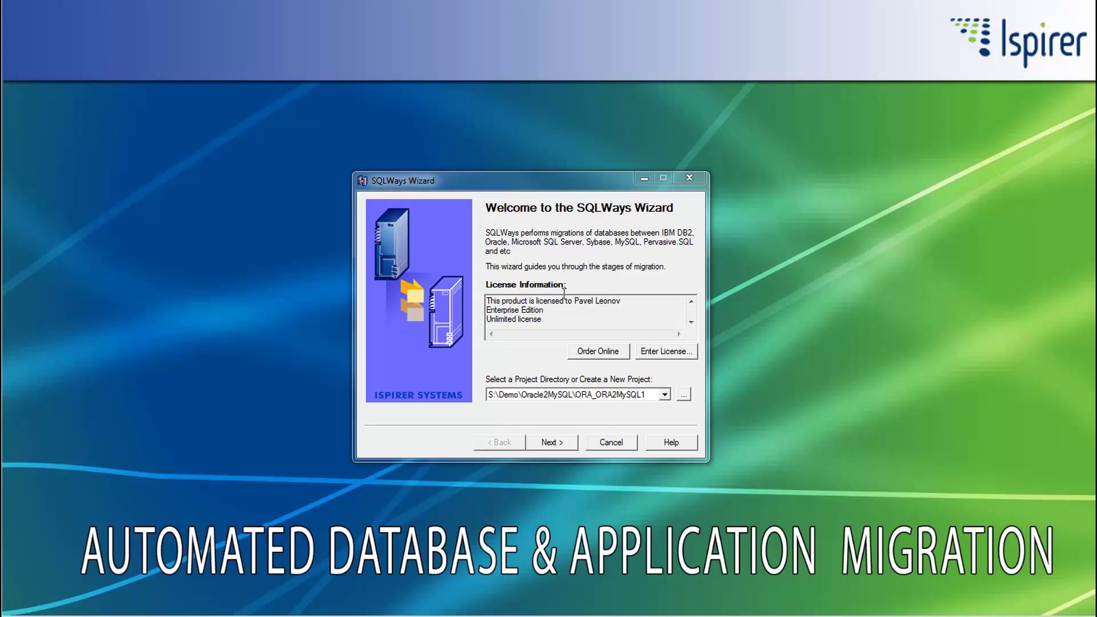
Advance to the source database step, keeping the ORA_ORA DSN and user ora
{"action": "left_click", "coordinate": [548, 442]}
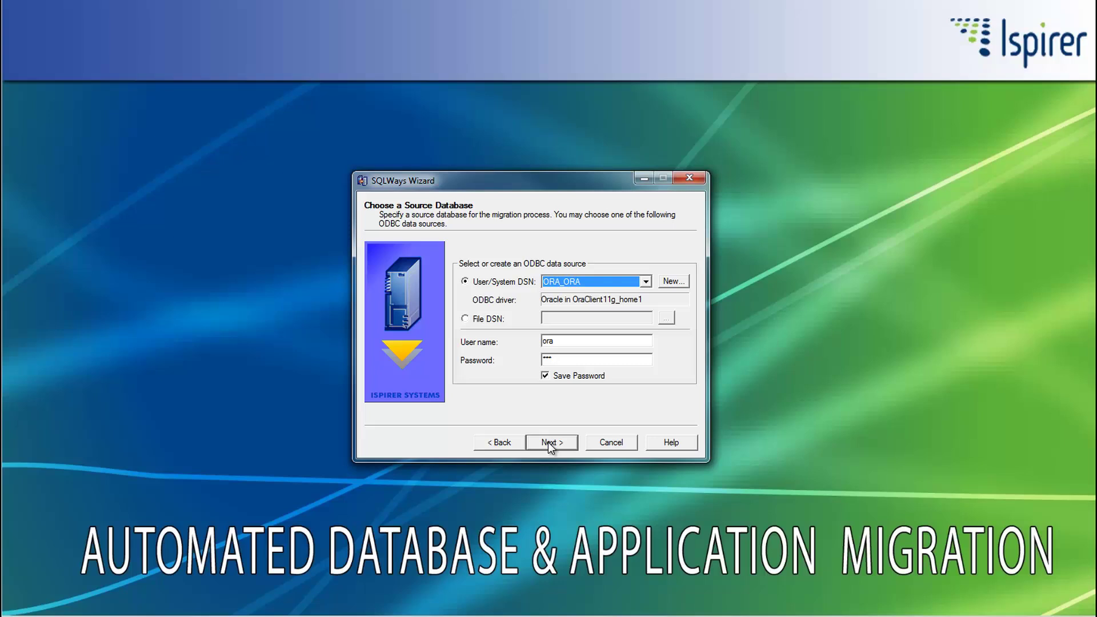
Pass the MySQL 5.6 target step (host ws012, database itest, user root) to object selection
{"action": "left_click", "coordinate": [548, 443]}
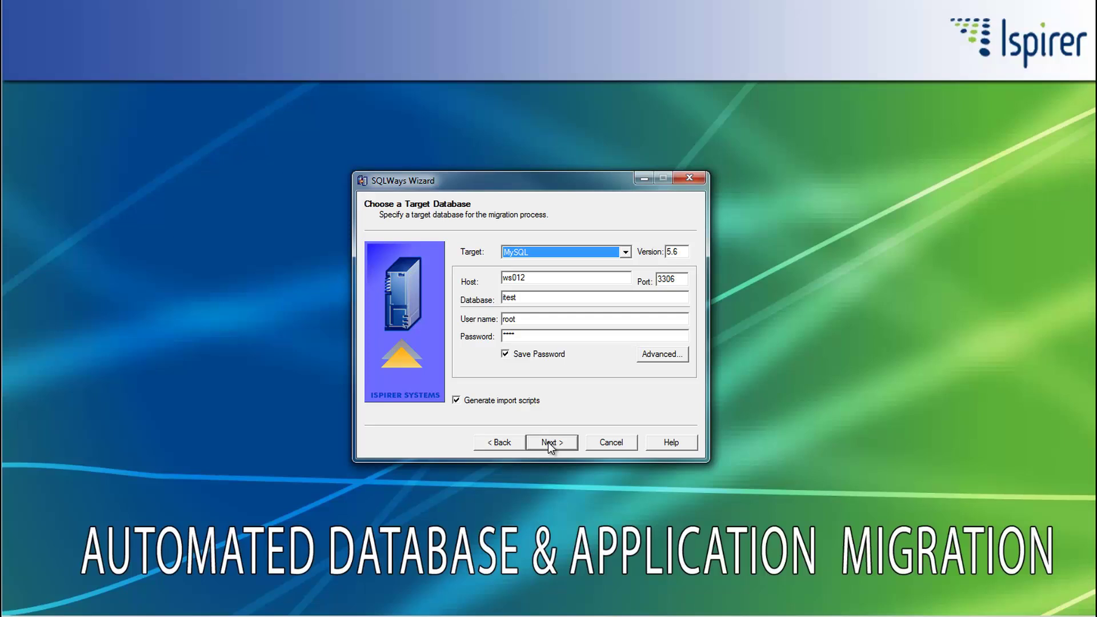
{"action": "left_click", "coordinate": [548, 443]}
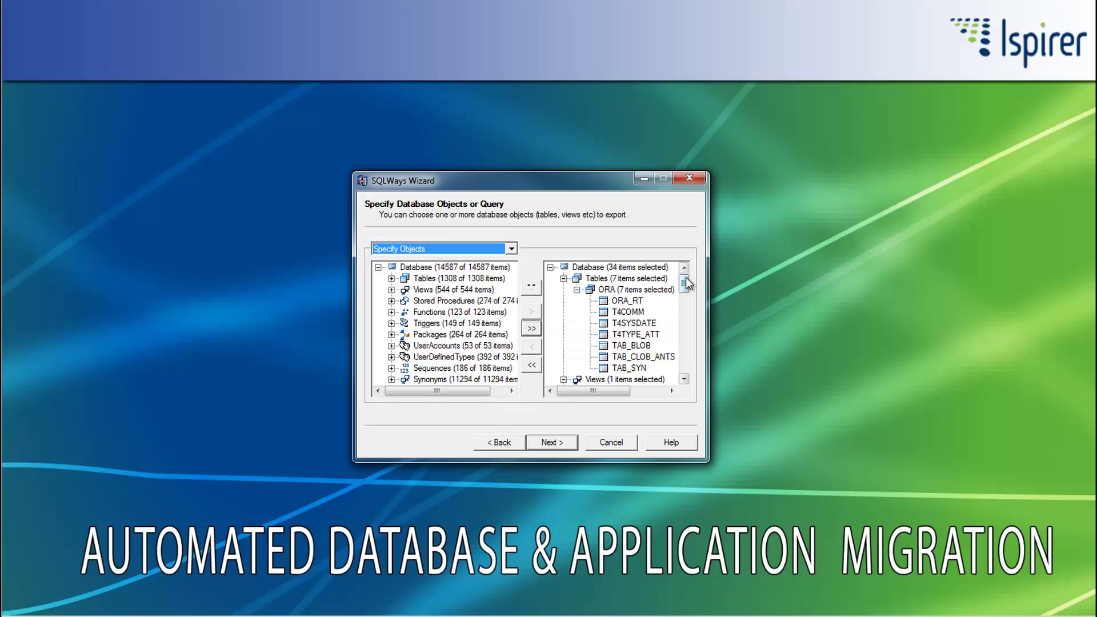
{"action": "left_click_drag", "start_coordinate": [686, 284], "coordinate": [684, 364]}
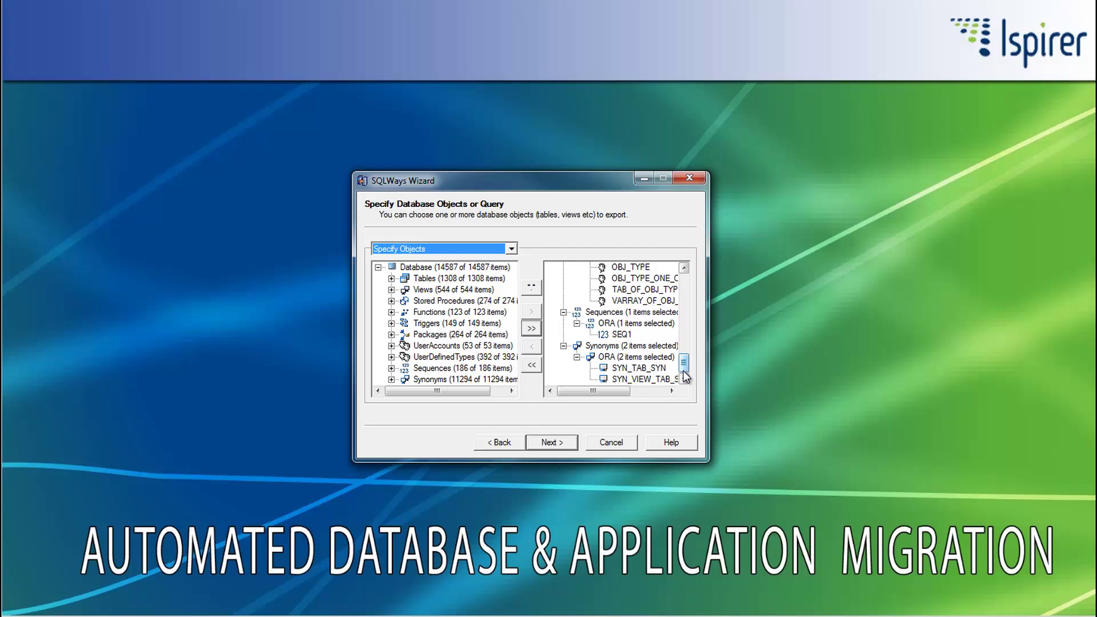
{"action": "left_click_drag", "start_coordinate": [685, 369], "coordinate": [686, 285]}
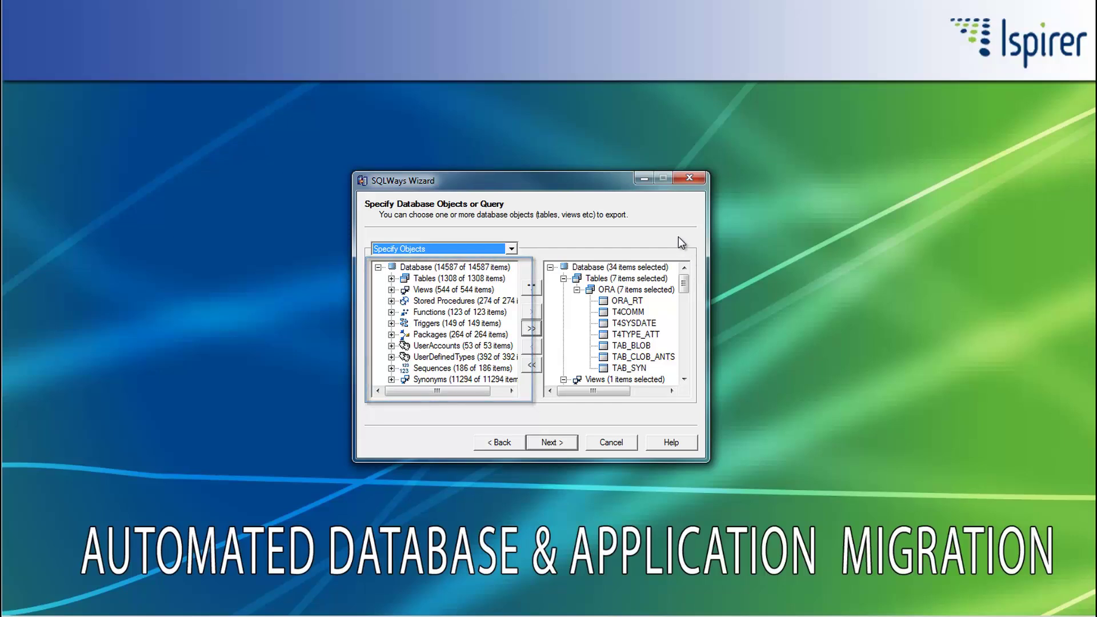
{"action": "left_click", "coordinate": [552, 443]}
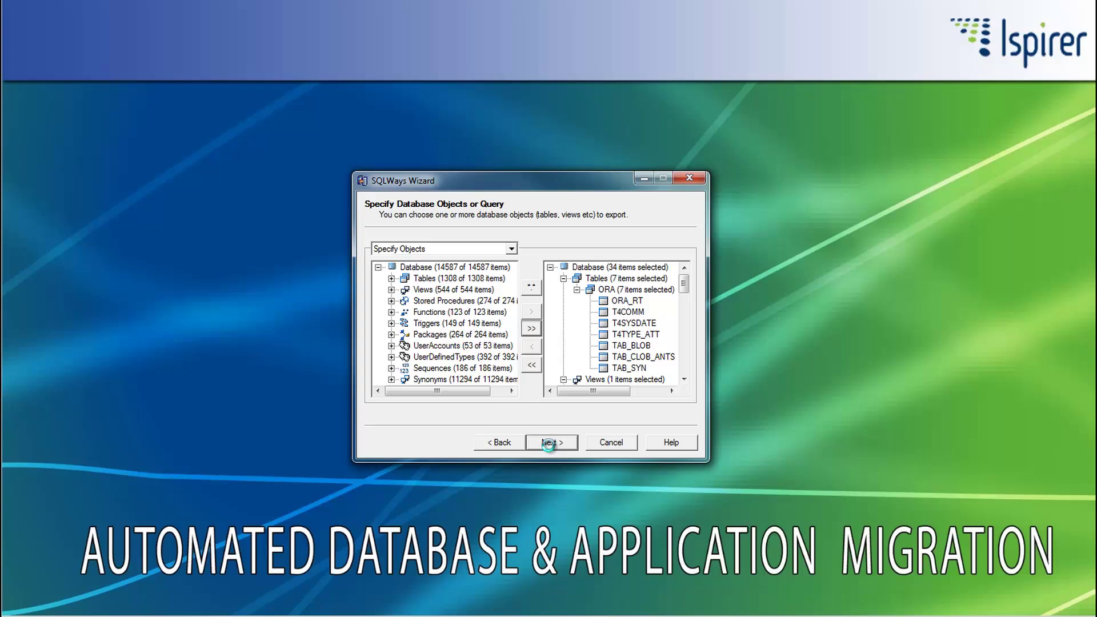
Review the Object Names options showing how Tables names map to MySQL
{"action": "left_click", "coordinate": [549, 443]}
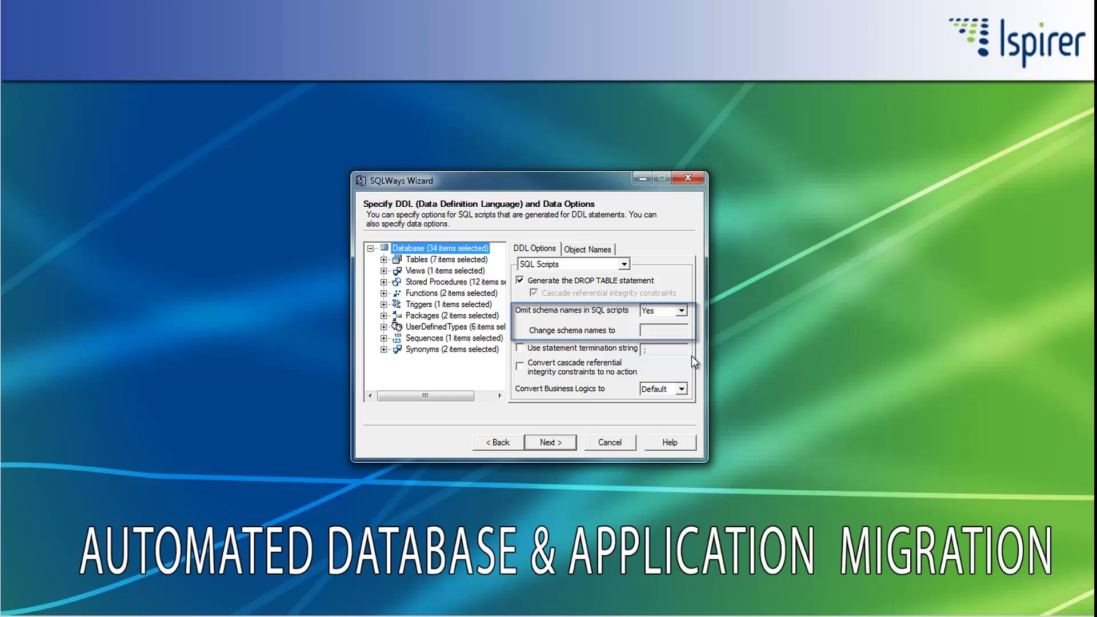
{"action": "left_click", "coordinate": [590, 249]}
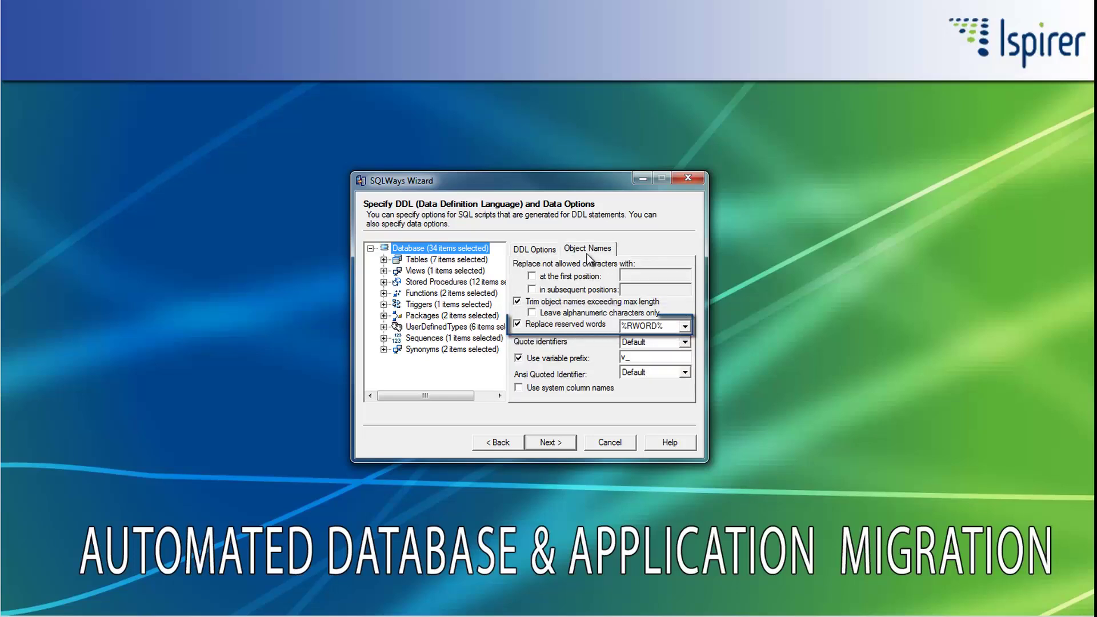
{"action": "left_click", "coordinate": [440, 260]}
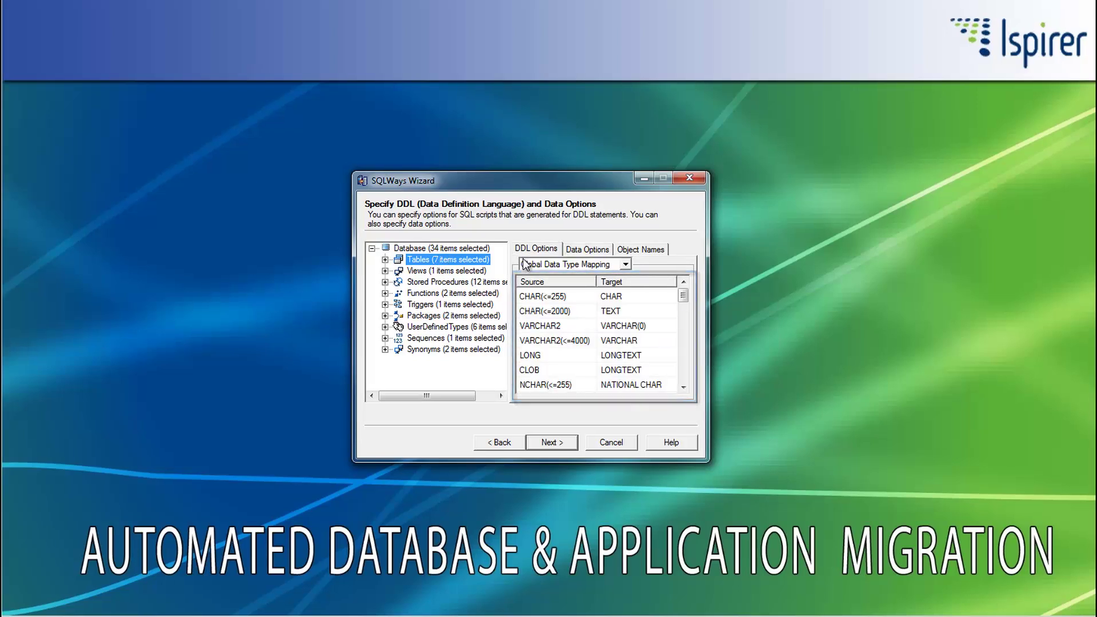
{"action": "left_click", "coordinate": [642, 250]}
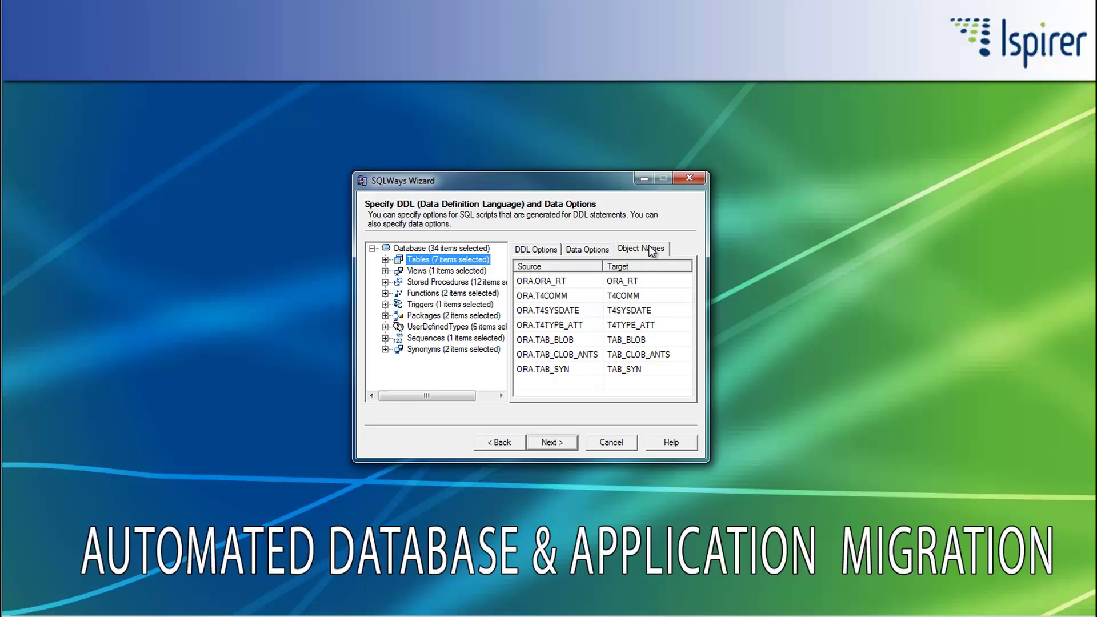
Check the table Data Options and data type mapping, choose SQL Scripts, and continue to export files
{"action": "left_click", "coordinate": [592, 250]}
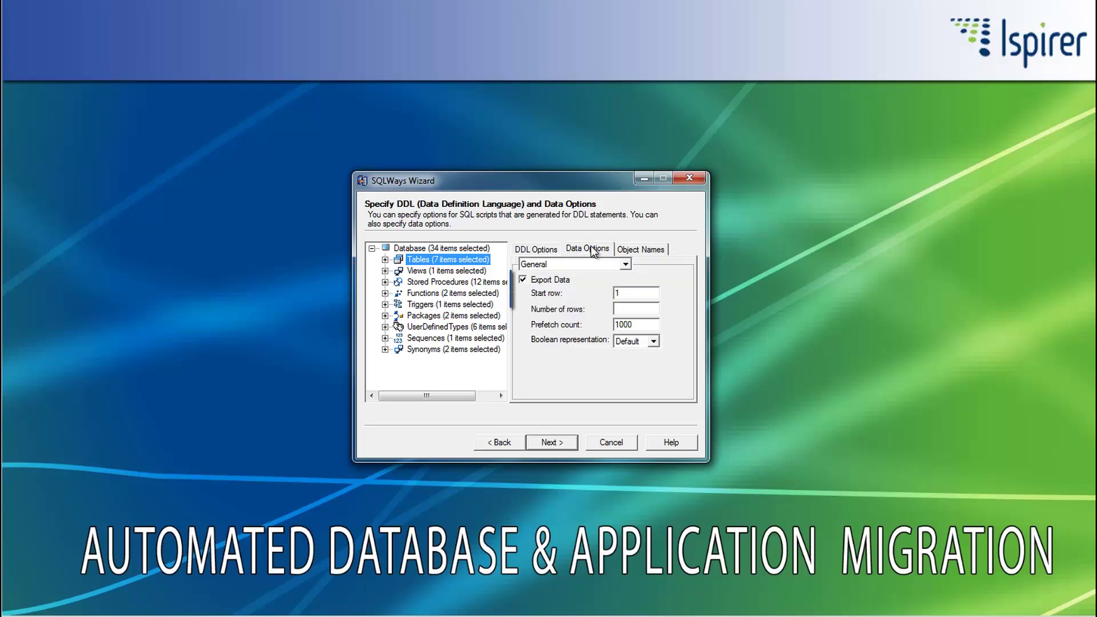
{"action": "left_click", "coordinate": [537, 249]}
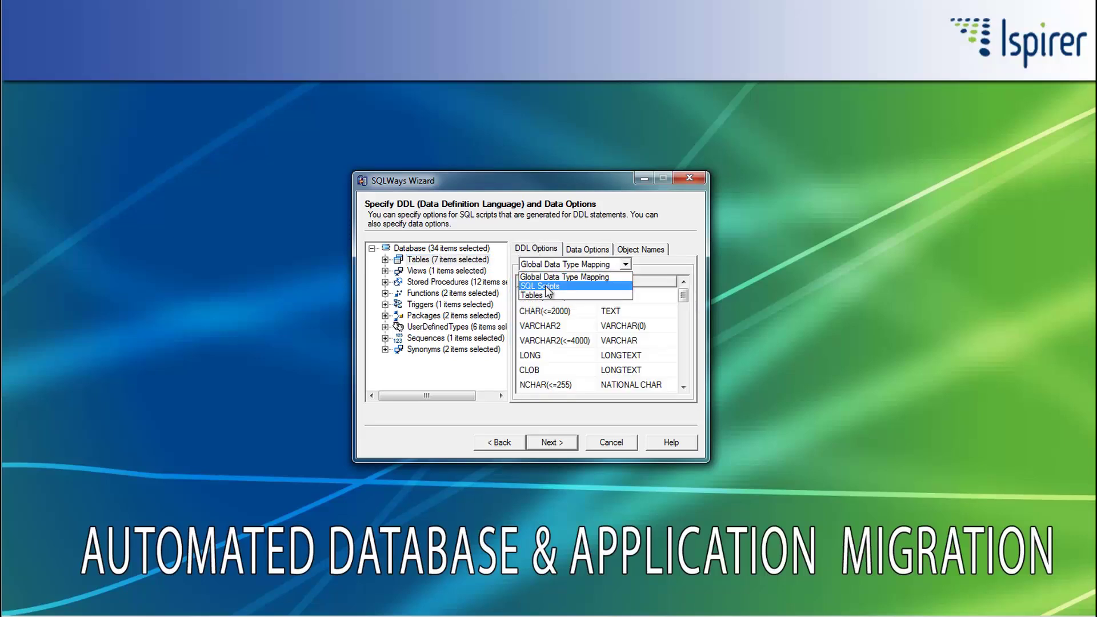
{"action": "left_click", "coordinate": [546, 275]}
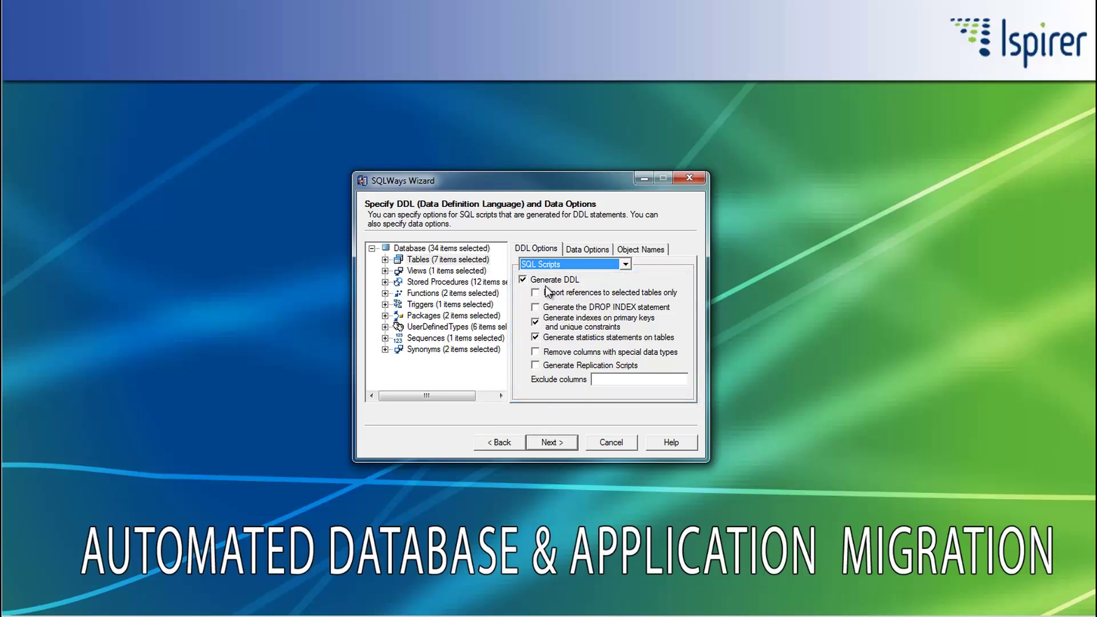
{"action": "left_click", "coordinate": [561, 441]}
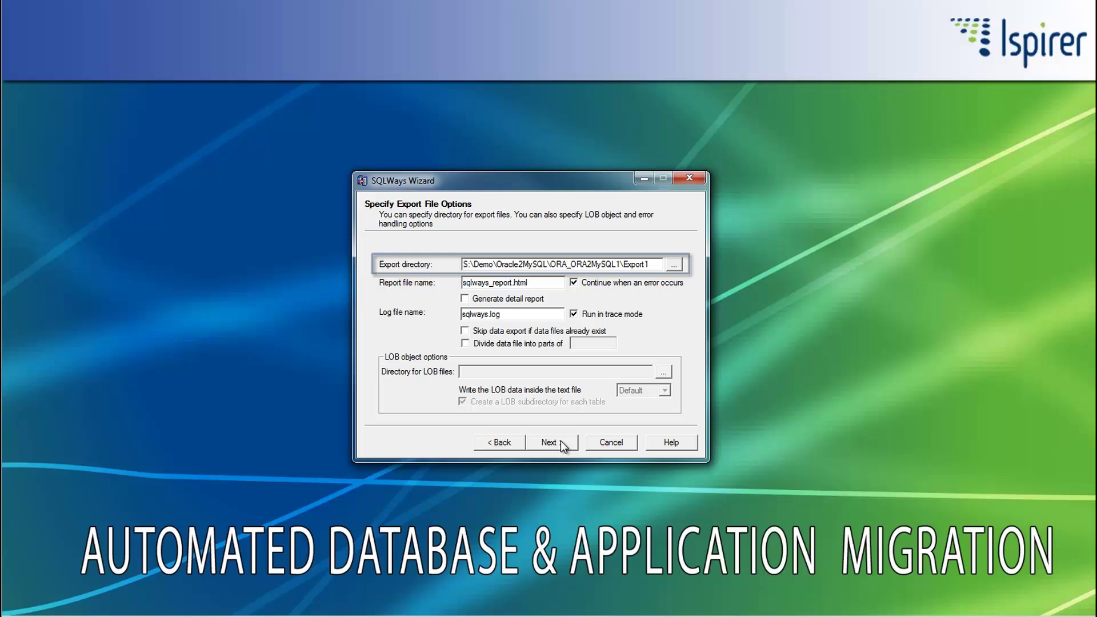
Accept the Export Data notice, pass Import Options and Review, and execute the export
{"action": "left_click", "coordinate": [561, 441]}
{"action": "left_click", "coordinate": [638, 345]}
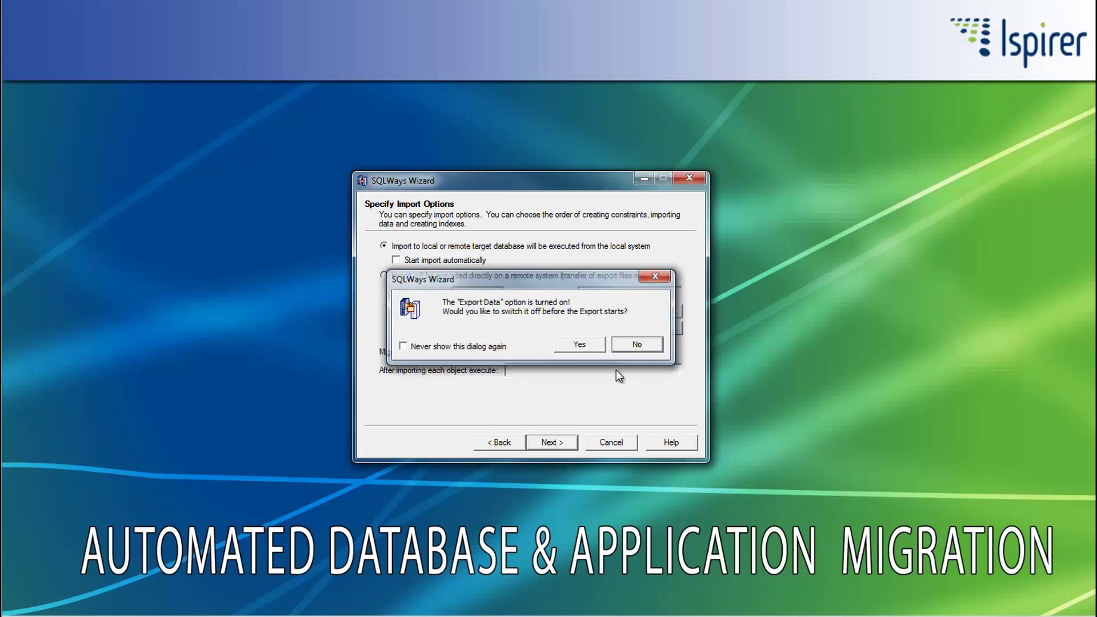
{"action": "left_click", "coordinate": [553, 443]}
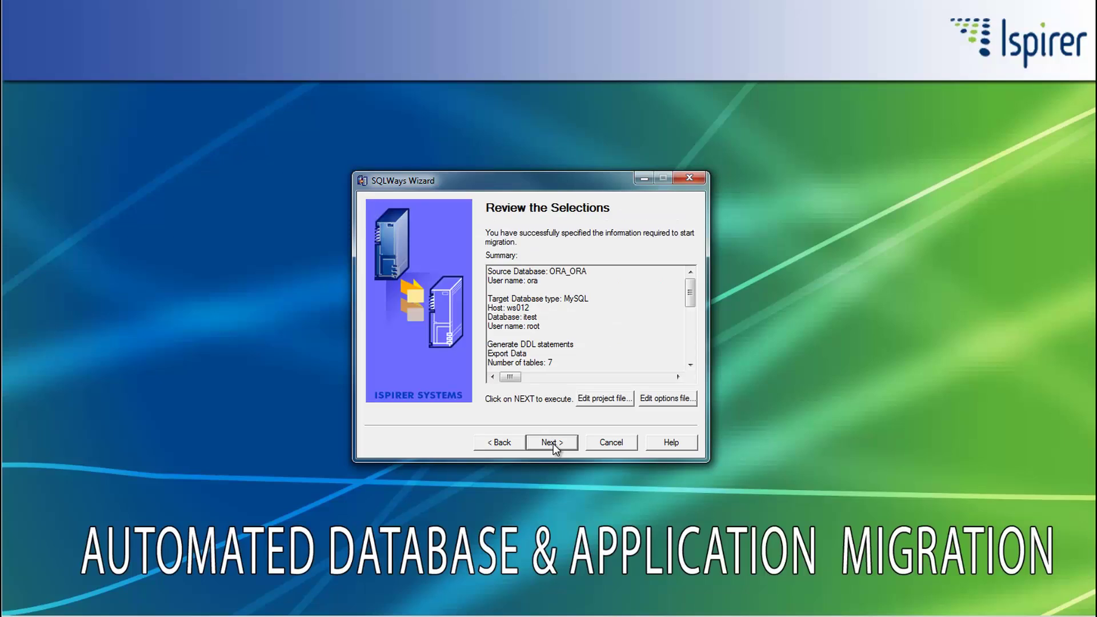
{"action": "left_click", "coordinate": [553, 443]}
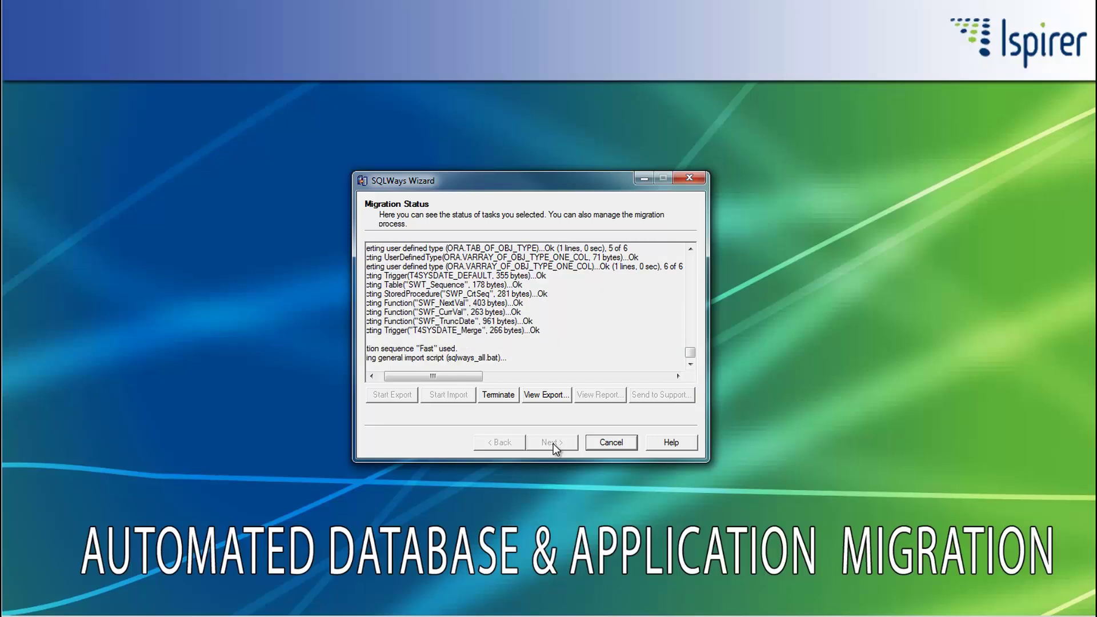
Import the exported objects into MySQL and view the Export1 folder
{"action": "left_click", "coordinate": [448, 394]}
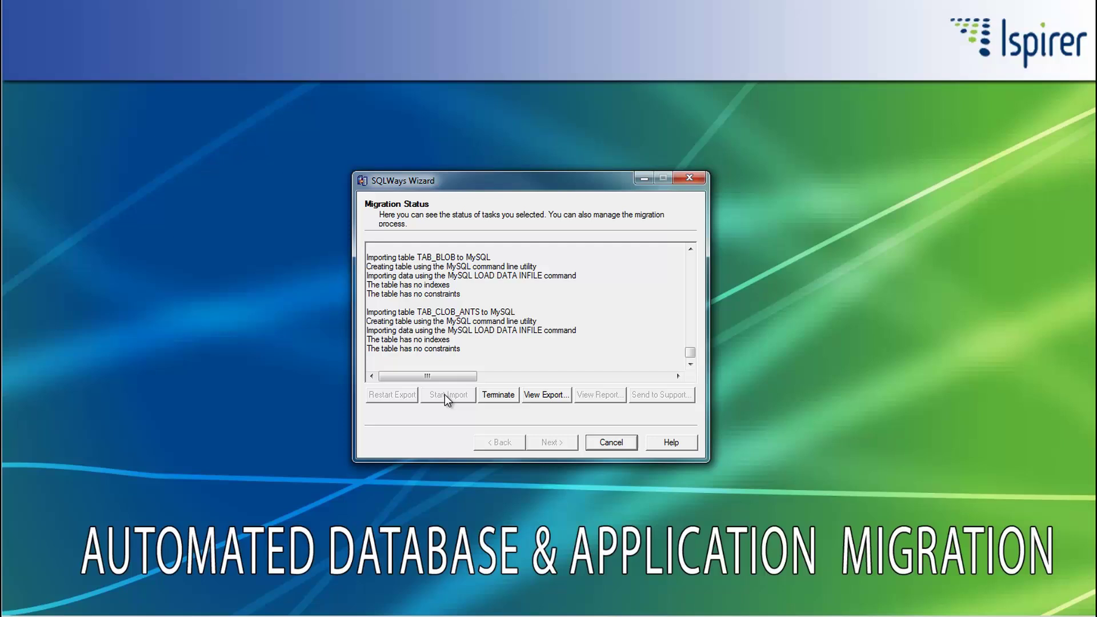
{"action": "left_click", "coordinate": [551, 395]}
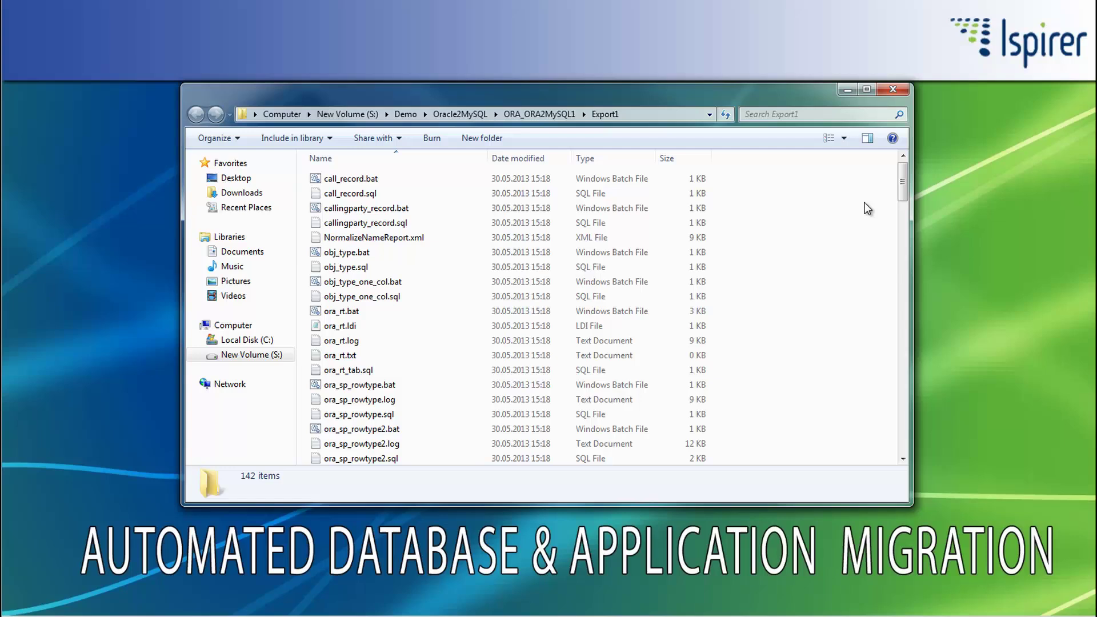
{"action": "left_click_drag", "start_coordinate": [904, 179], "coordinate": [902, 299]}
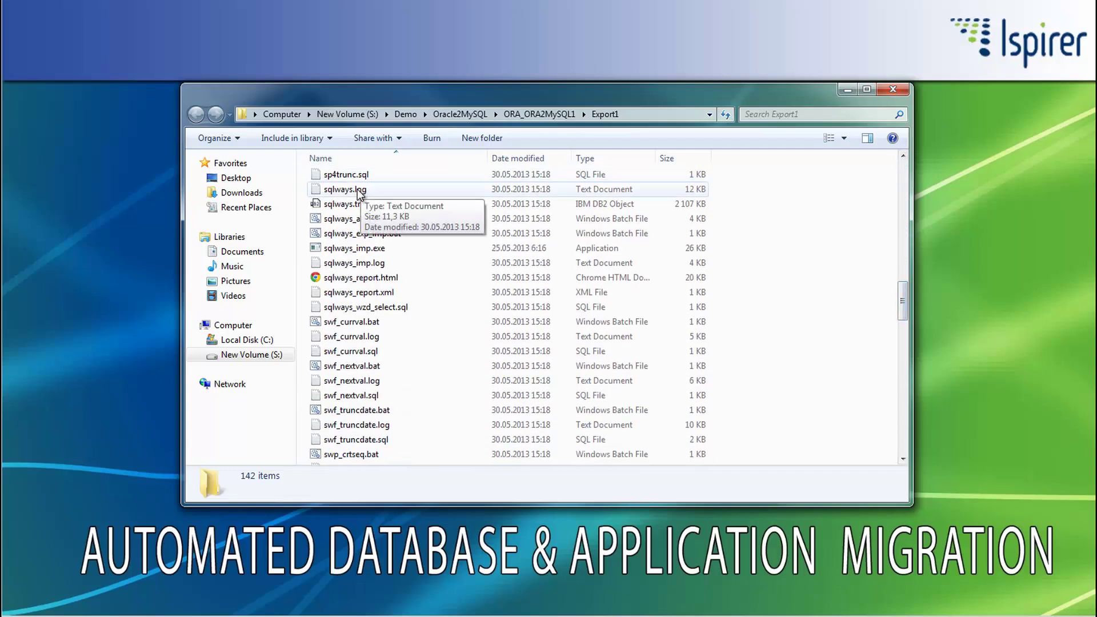
{"action": "double_click", "coordinate": [345, 189]}
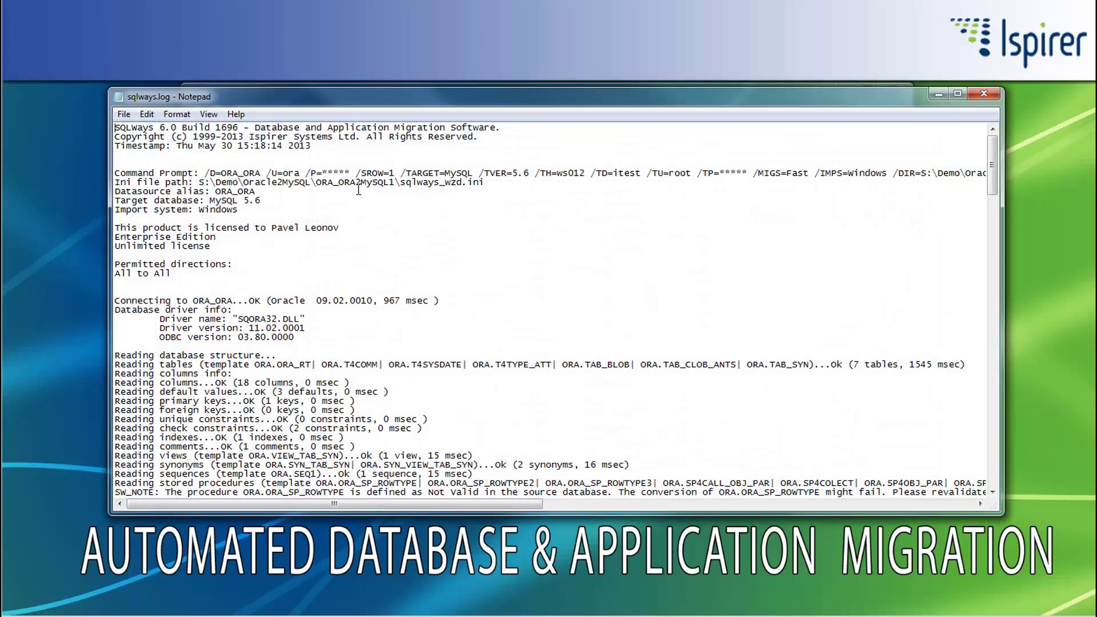
{"action": "scroll", "coordinate": [387, 284], "scroll_direction": "down", "scroll_amount": 3}
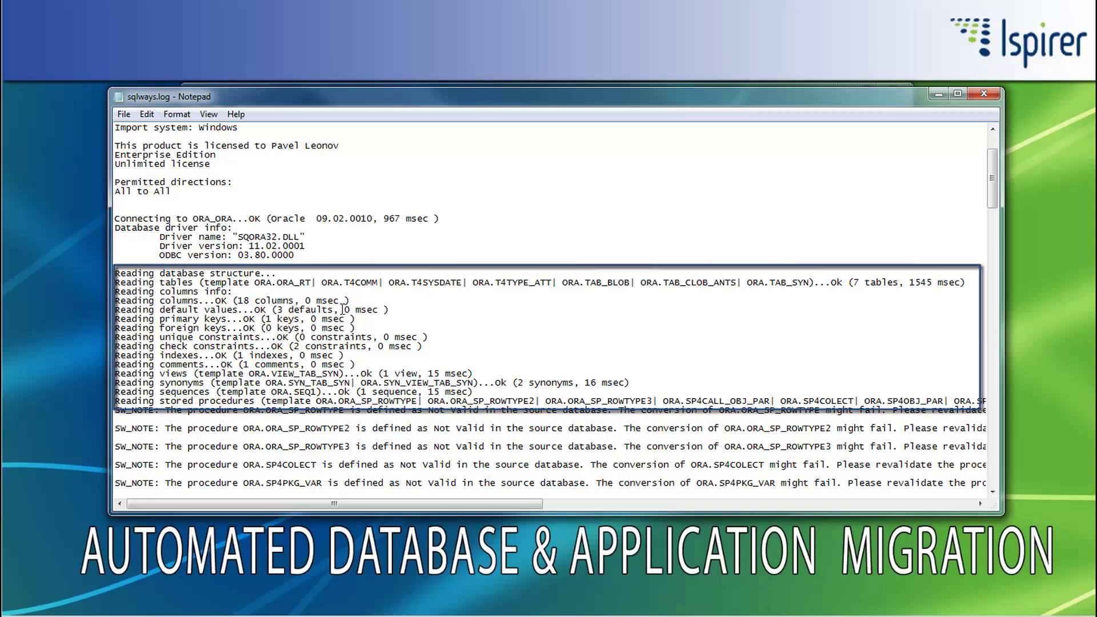
{"action": "scroll", "coordinate": [341, 309], "scroll_direction": "down", "scroll_amount": 2}
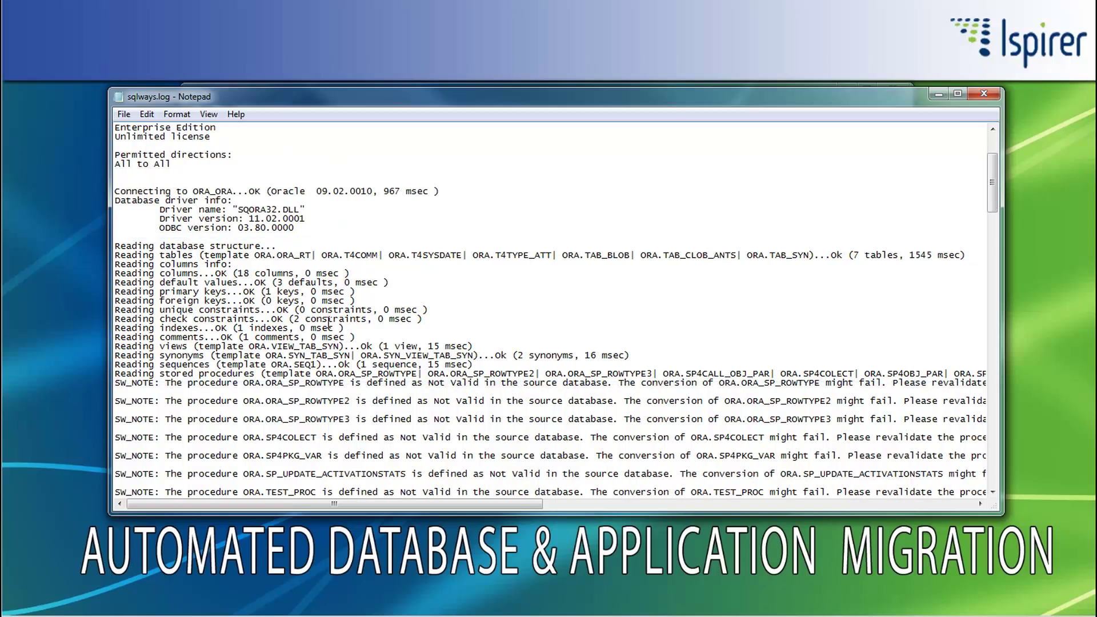
{"action": "scroll", "coordinate": [329, 321], "scroll_direction": "down", "scroll_amount": 1}
{"action": "scroll", "coordinate": [328, 322], "scroll_direction": "down", "scroll_amount": 1}
{"action": "scroll", "coordinate": [329, 321], "scroll_direction": "down", "scroll_amount": 1}
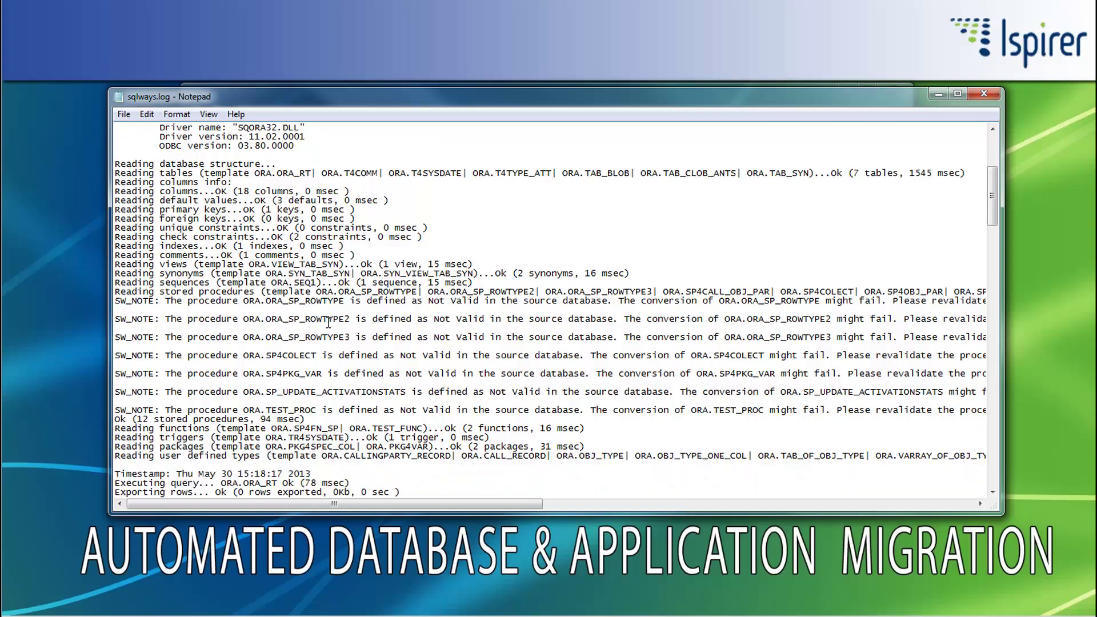
{"action": "scroll", "coordinate": [329, 322], "scroll_direction": "down", "scroll_amount": 2}
{"action": "scroll", "coordinate": [329, 321], "scroll_direction": "down", "scroll_amount": 2}
{"action": "scroll", "coordinate": [329, 322], "scroll_direction": "down", "scroll_amount": 1}
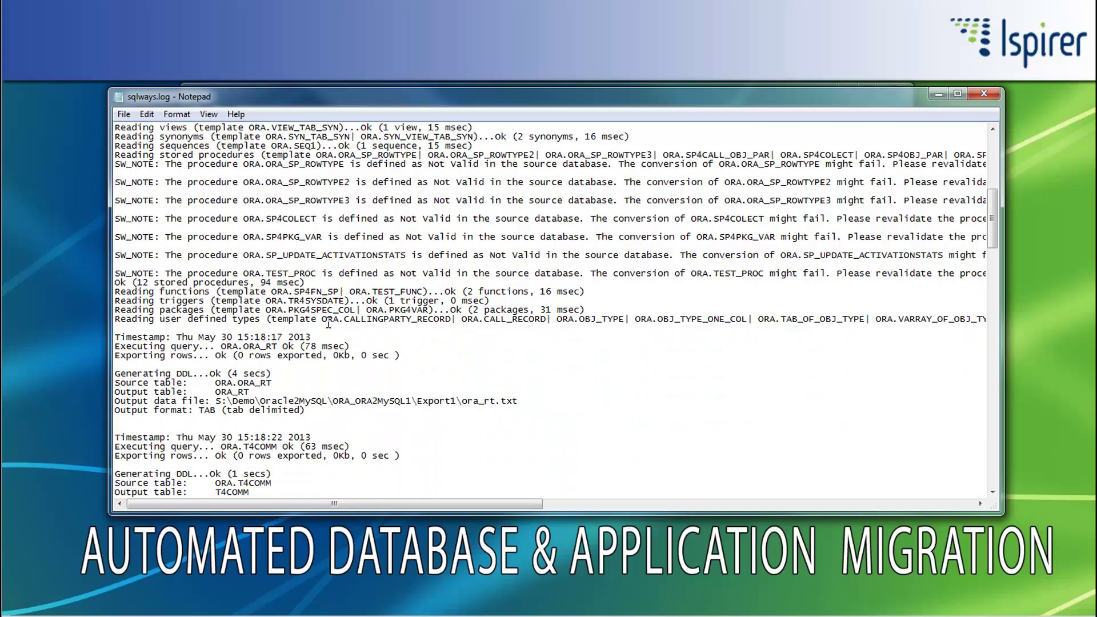
{"action": "scroll", "coordinate": [328, 322], "scroll_direction": "down", "scroll_amount": 2}
{"action": "scroll", "coordinate": [329, 322], "scroll_direction": "down", "scroll_amount": 2}
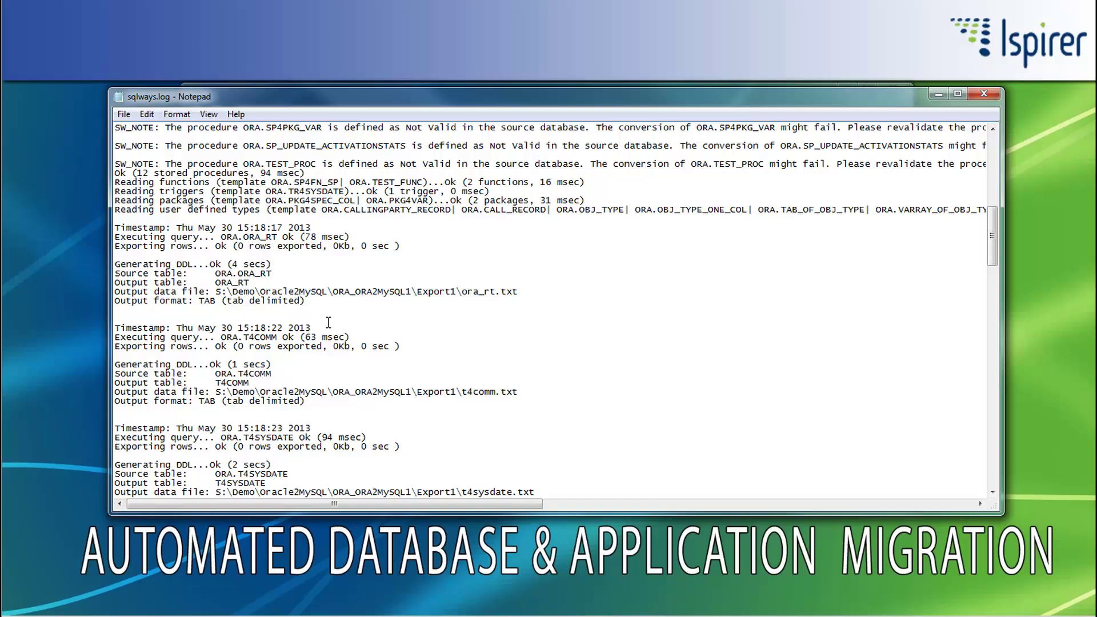
{"action": "scroll", "coordinate": [328, 321], "scroll_direction": "down", "scroll_amount": 3}
{"action": "scroll", "coordinate": [329, 321], "scroll_direction": "down", "scroll_amount": 2}
{"action": "scroll", "coordinate": [329, 322], "scroll_direction": "down", "scroll_amount": 2}
{"action": "scroll", "coordinate": [329, 322], "scroll_direction": "down", "scroll_amount": 2}
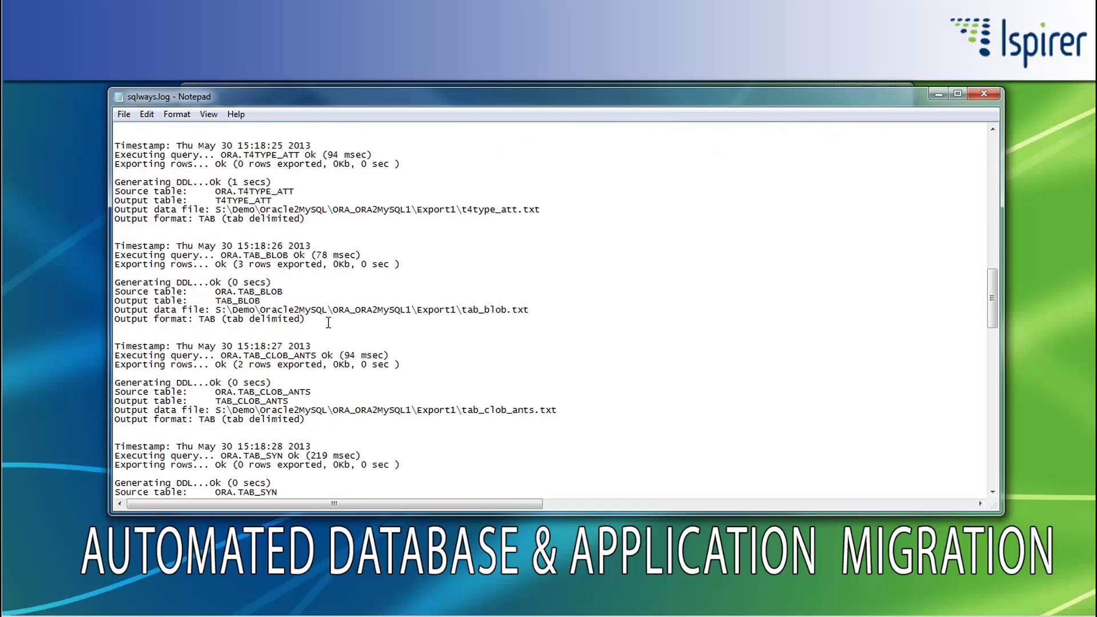
{"action": "scroll", "coordinate": [329, 322], "scroll_direction": "down", "scroll_amount": 3}
{"action": "scroll", "coordinate": [329, 322], "scroll_direction": "down", "scroll_amount": 3}
{"action": "scroll", "coordinate": [329, 321], "scroll_direction": "down", "scroll_amount": 2}
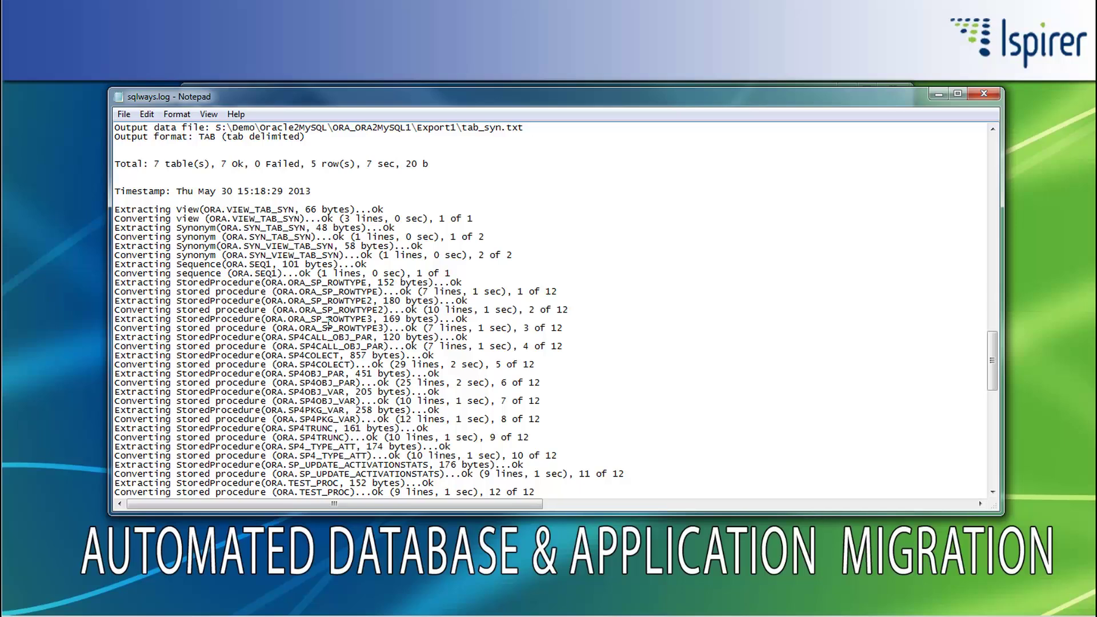
{"action": "scroll", "coordinate": [329, 322], "scroll_direction": "down", "scroll_amount": 2}
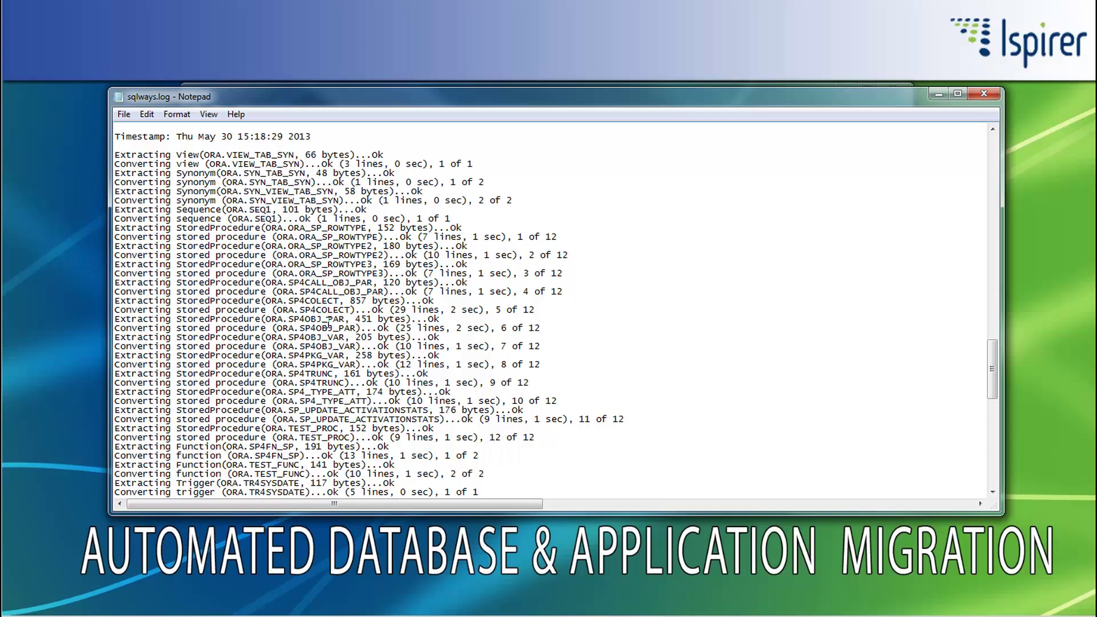
{"action": "scroll", "coordinate": [328, 324], "scroll_direction": "down", "scroll_amount": 2}
{"action": "scroll", "coordinate": [328, 324], "scroll_direction": "down", "scroll_amount": 1}
{"action": "scroll", "coordinate": [328, 324], "scroll_direction": "down", "scroll_amount": 2}
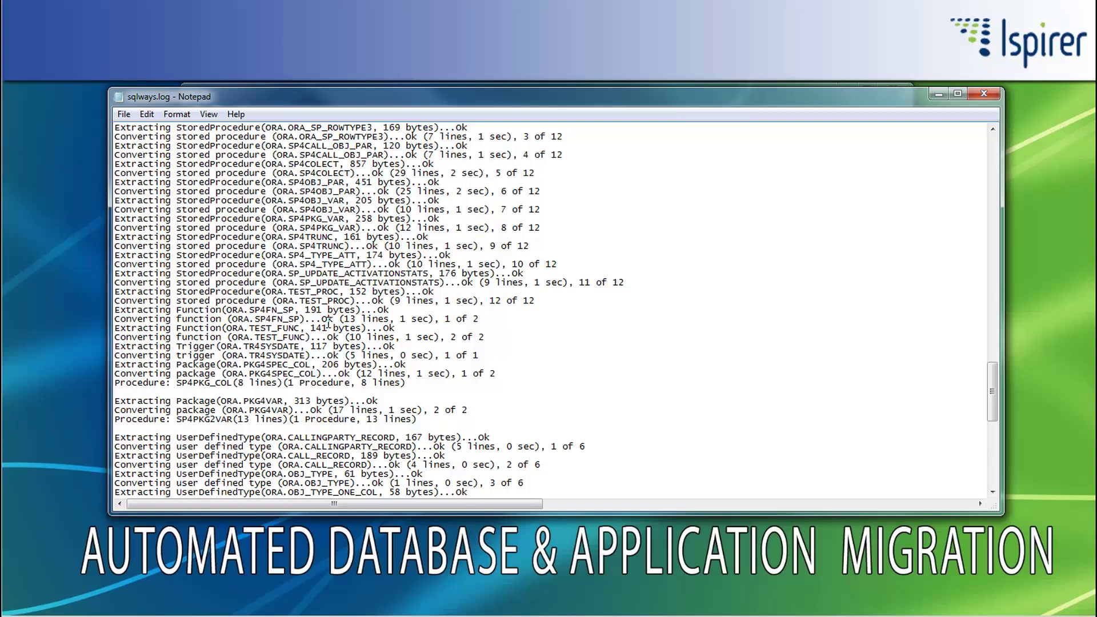
{"action": "scroll", "coordinate": [328, 324], "scroll_direction": "down", "scroll_amount": 1}
{"action": "scroll", "coordinate": [328, 324], "scroll_direction": "down", "scroll_amount": 5}
{"action": "scroll", "coordinate": [328, 324], "scroll_direction": "down", "scroll_amount": 3}
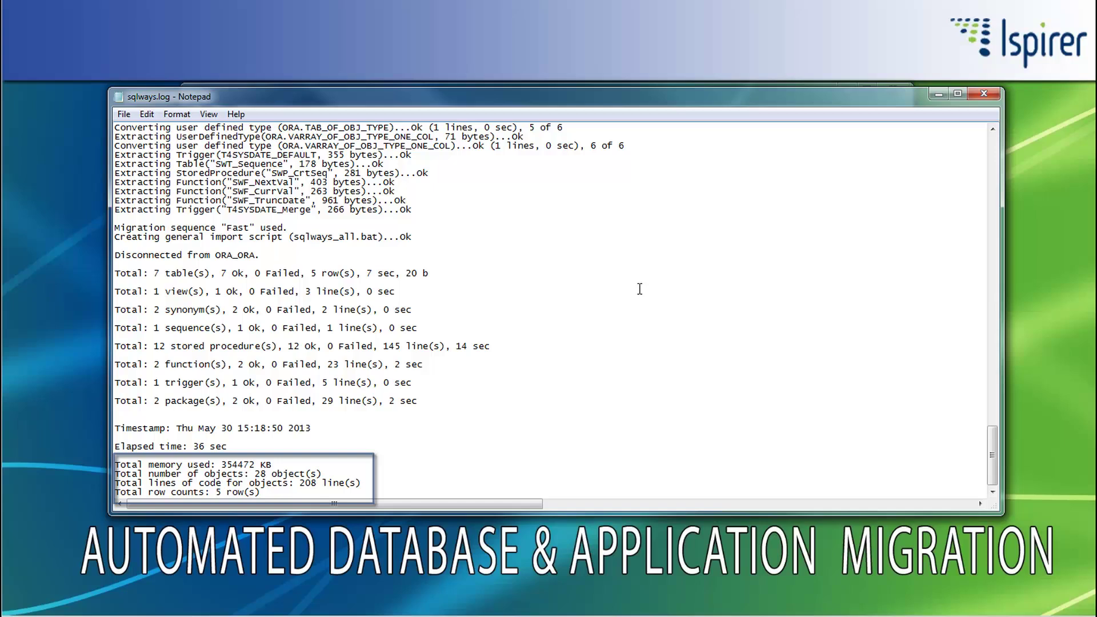
Close sqlways.log after checking its totals, returning to the Export1 folder
{"action": "left_click", "coordinate": [993, 95]}
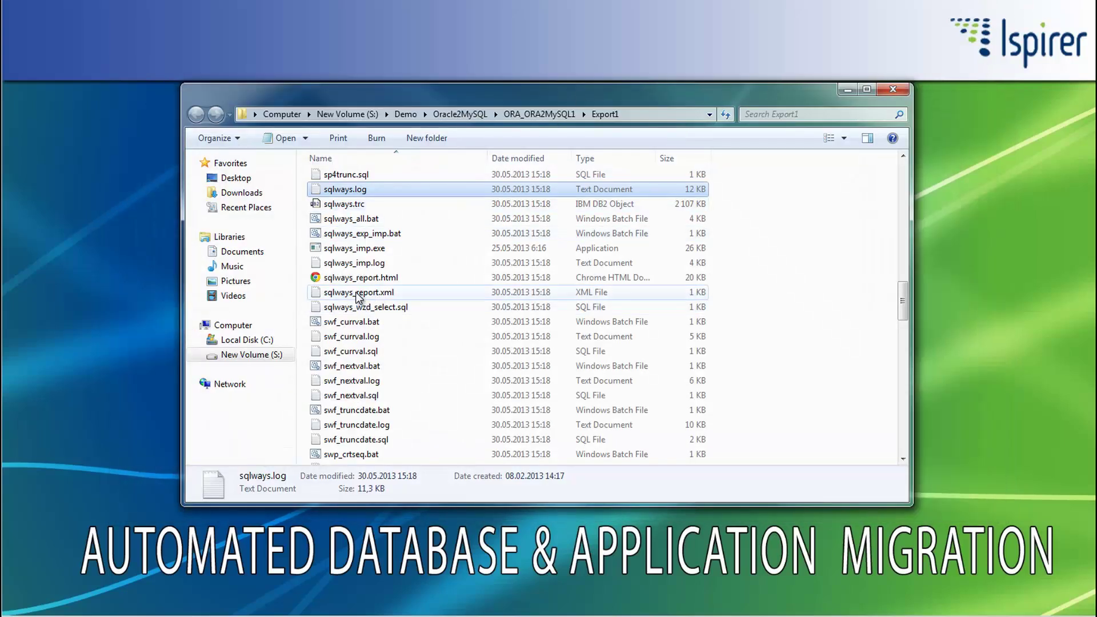
{"action": "double_click", "coordinate": [363, 278]}
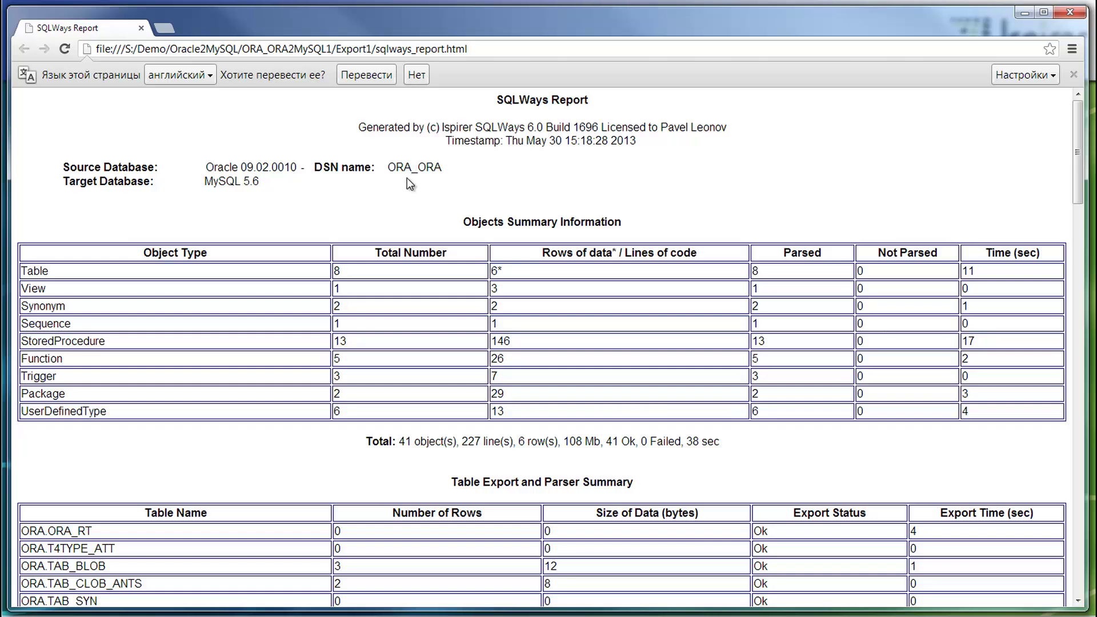
{"action": "scroll", "coordinate": [408, 178], "scroll_direction": "down", "scroll_amount": 3}
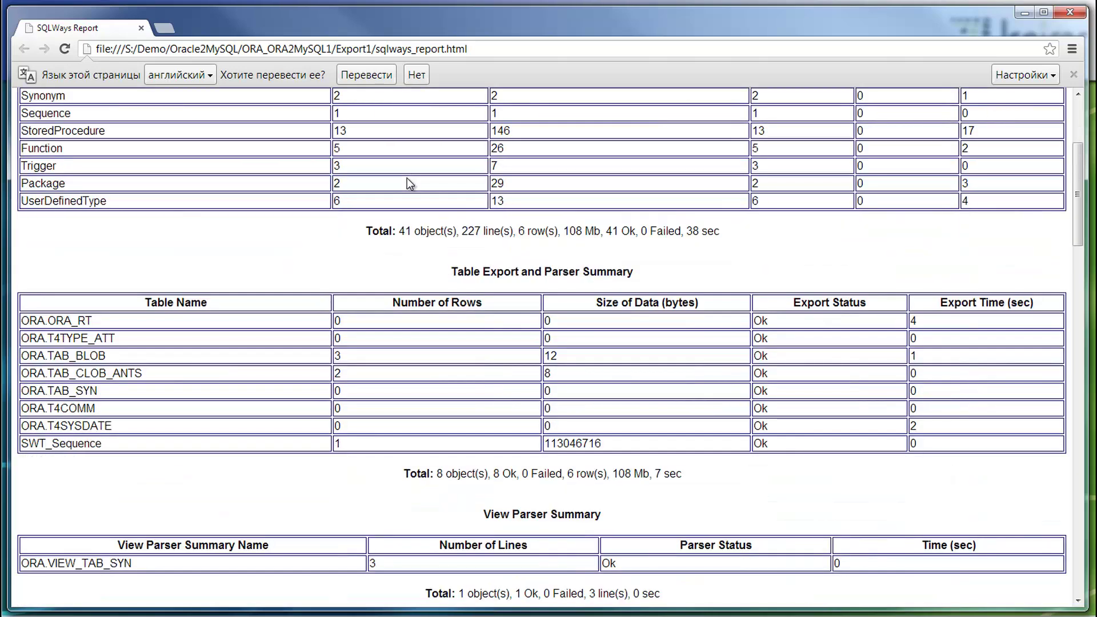
{"action": "scroll", "coordinate": [407, 178], "scroll_direction": "down", "scroll_amount": 3}
{"action": "scroll", "coordinate": [407, 177], "scroll_direction": "down", "scroll_amount": 3}
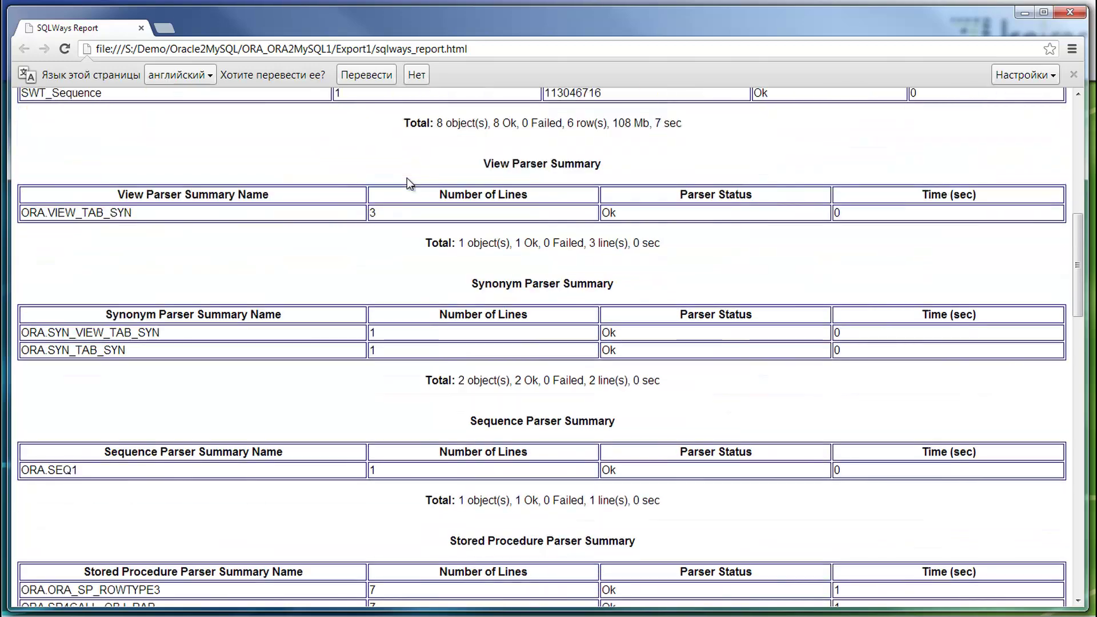
{"action": "scroll", "coordinate": [407, 178], "scroll_direction": "down", "scroll_amount": 2}
{"action": "scroll", "coordinate": [408, 177], "scroll_direction": "down", "scroll_amount": 2}
{"action": "scroll", "coordinate": [407, 178], "scroll_direction": "down", "scroll_amount": 2}
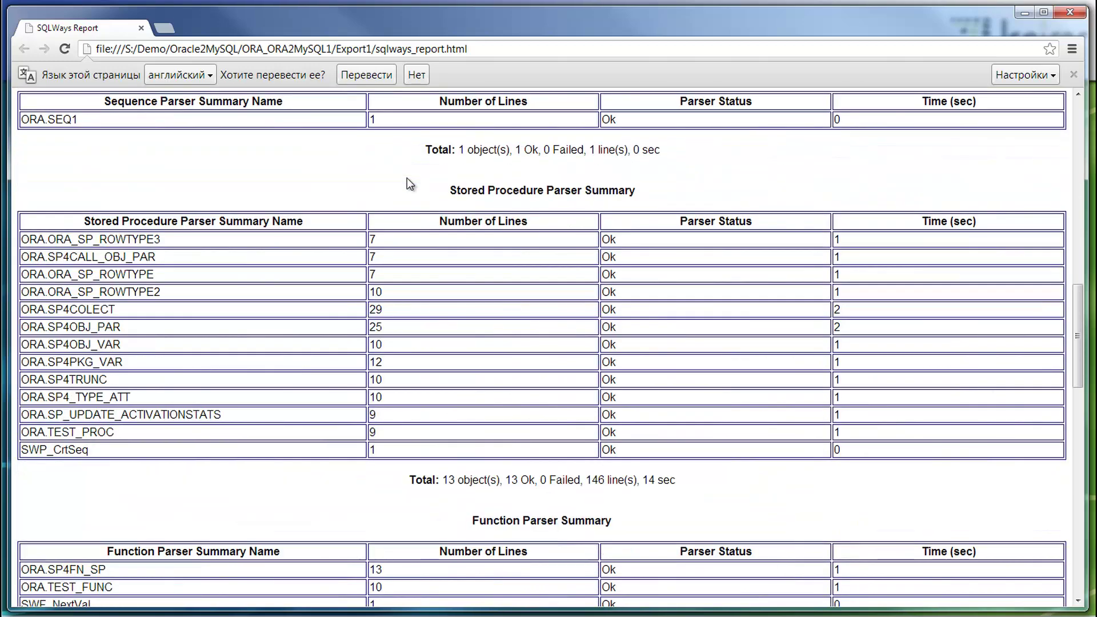
{"action": "scroll", "coordinate": [407, 177], "scroll_direction": "down", "scroll_amount": 3}
{"action": "scroll", "coordinate": [407, 177], "scroll_direction": "down", "scroll_amount": 3}
{"action": "scroll", "coordinate": [407, 178], "scroll_direction": "down", "scroll_amount": 3}
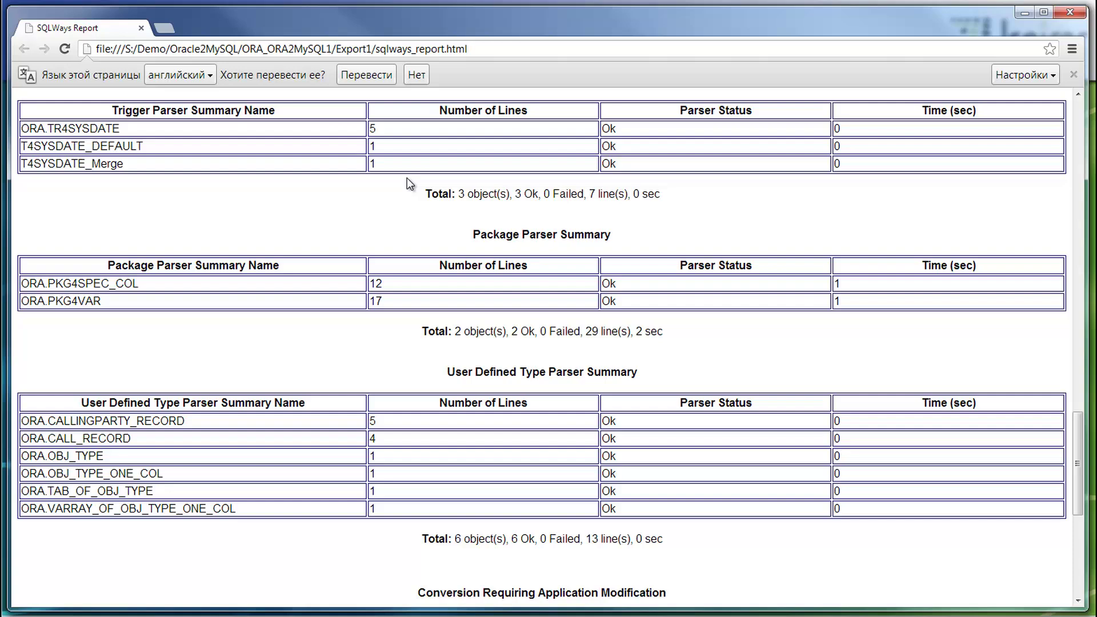
{"action": "scroll", "coordinate": [408, 177], "scroll_direction": "down", "scroll_amount": 2}
{"action": "scroll", "coordinate": [407, 178], "scroll_direction": "down", "scroll_amount": 4}
{"action": "scroll", "coordinate": [407, 177], "scroll_direction": "down", "scroll_amount": 1}
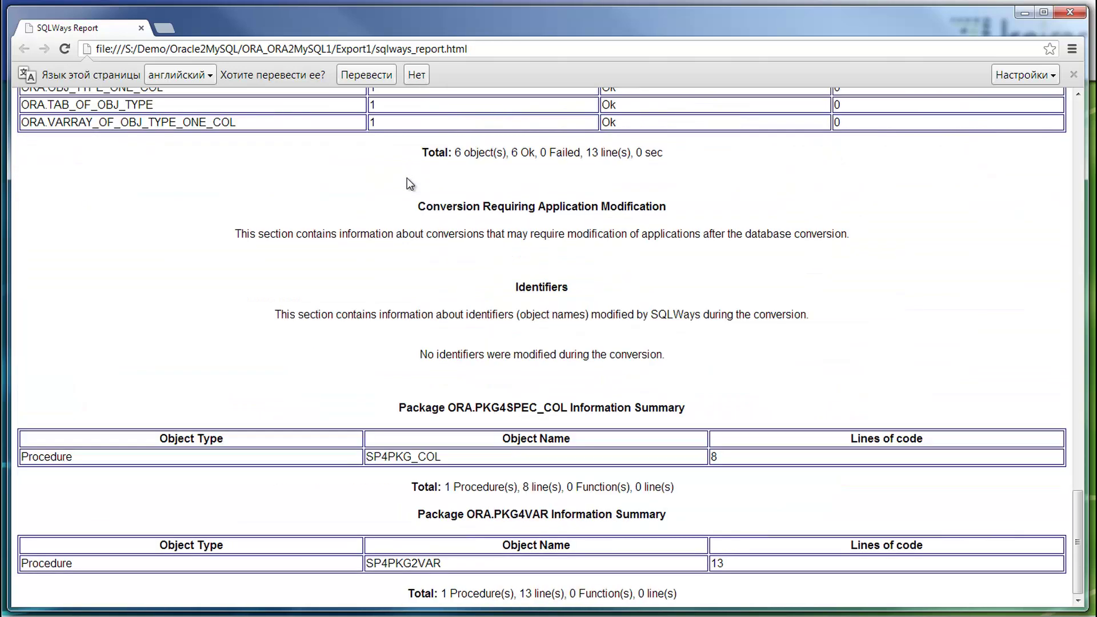
{"action": "scroll", "coordinate": [408, 177], "scroll_direction": "up", "scroll_amount": 4}
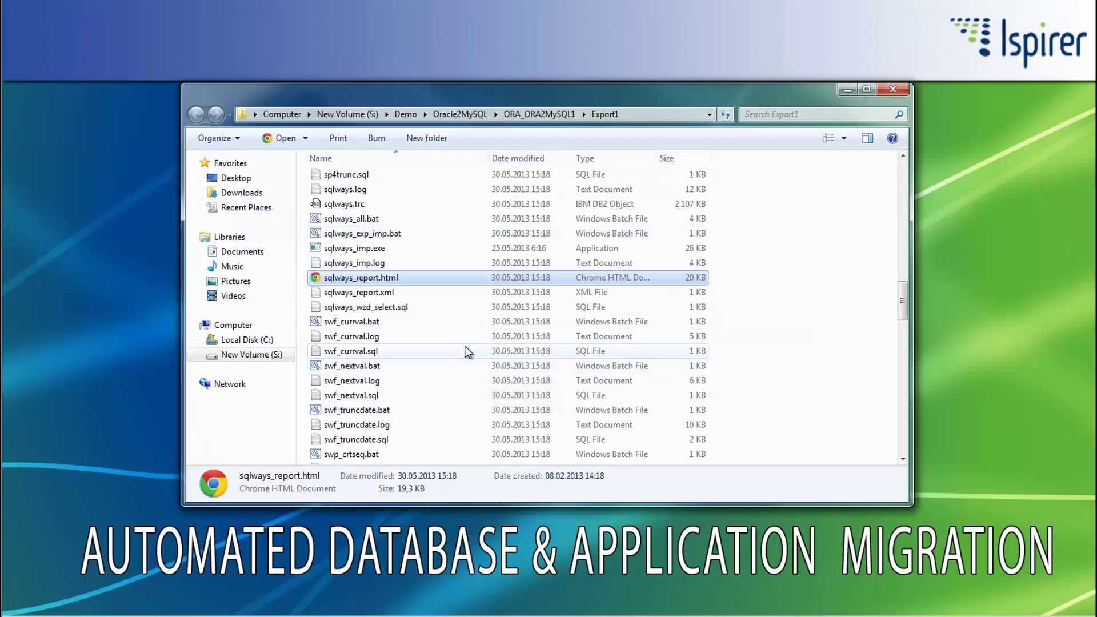
Open the sqlways_imp.log import log to review it, then close it
{"action": "double_click", "coordinate": [354, 264]}
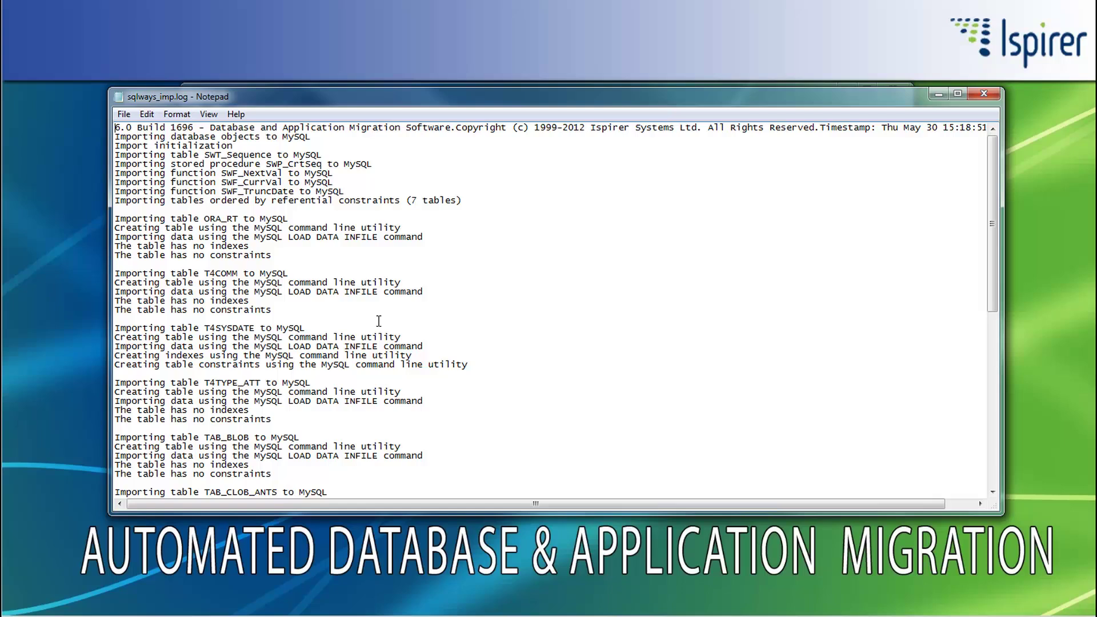
{"action": "scroll", "coordinate": [378, 321], "scroll_direction": "down", "scroll_amount": 1}
{"action": "scroll", "coordinate": [378, 321], "scroll_direction": "down", "scroll_amount": 1}
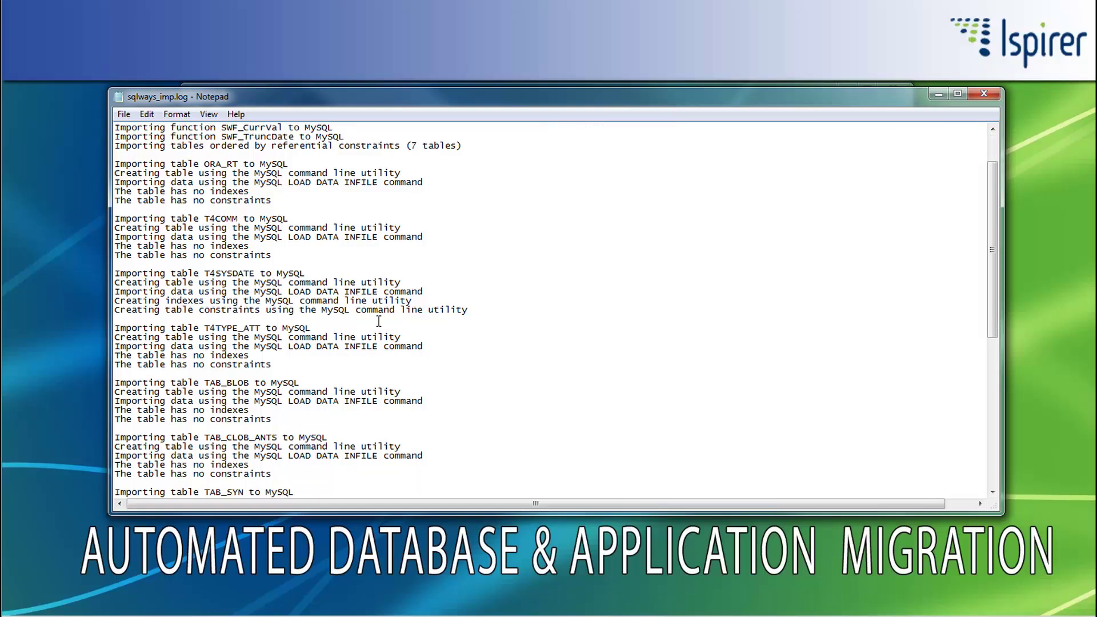
{"action": "scroll", "coordinate": [378, 321], "scroll_direction": "down", "scroll_amount": 2}
{"action": "scroll", "coordinate": [379, 320], "scroll_direction": "down", "scroll_amount": 1}
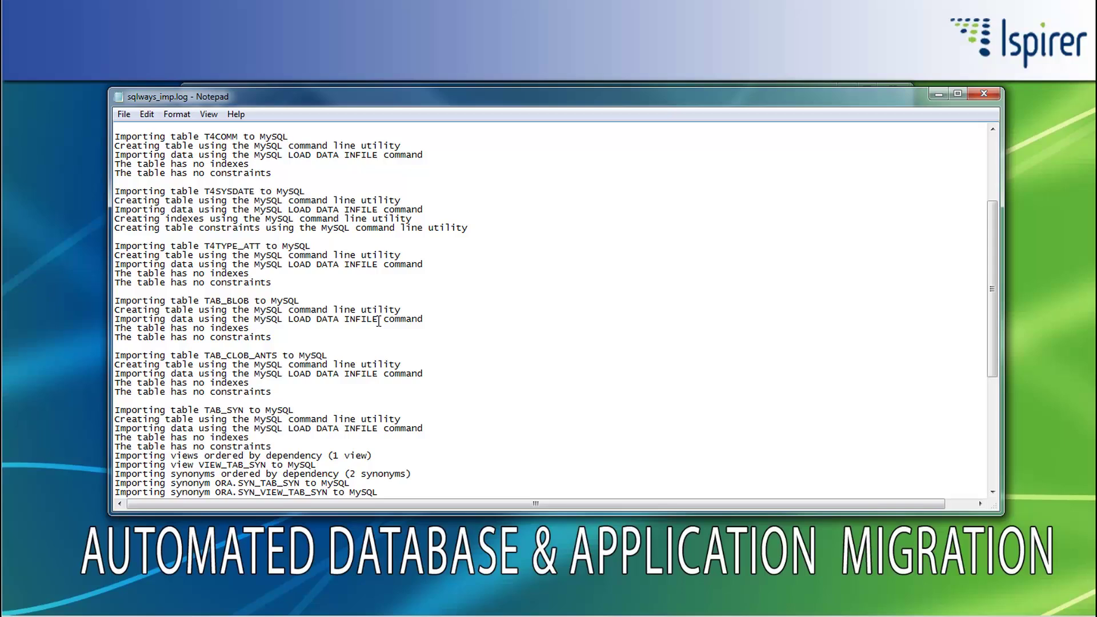
{"action": "scroll", "coordinate": [377, 321], "scroll_direction": "down", "scroll_amount": 2}
{"action": "scroll", "coordinate": [378, 321], "scroll_direction": "down", "scroll_amount": 2}
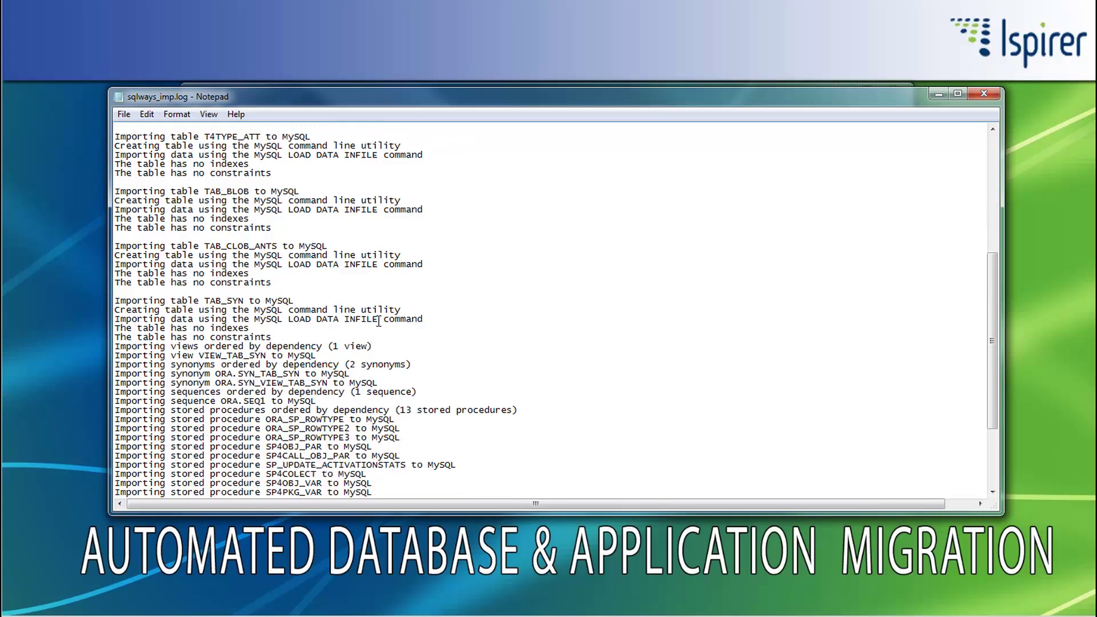
{"action": "scroll", "coordinate": [378, 321], "scroll_direction": "down", "scroll_amount": 4}
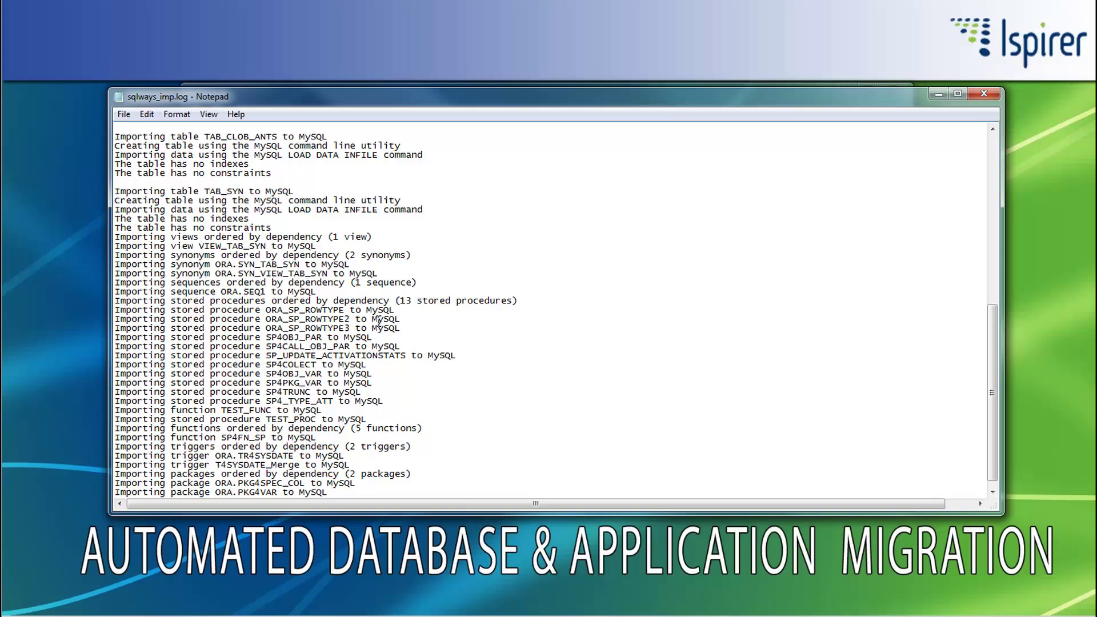
{"action": "scroll", "coordinate": [378, 320], "scroll_direction": "up", "scroll_amount": 2}
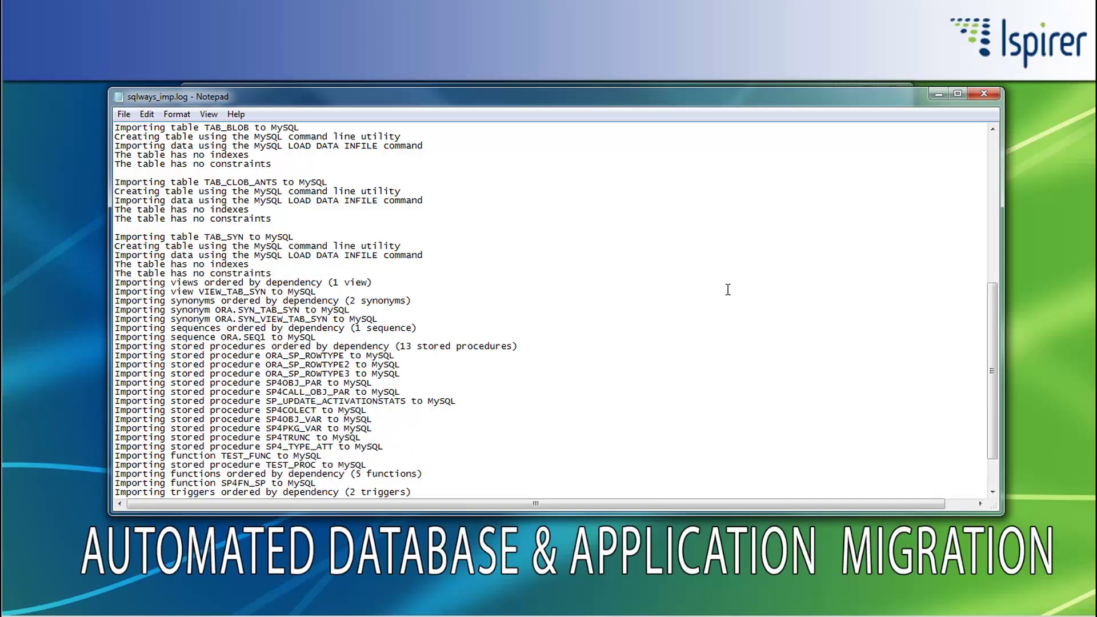
{"action": "left_click", "coordinate": [984, 95]}
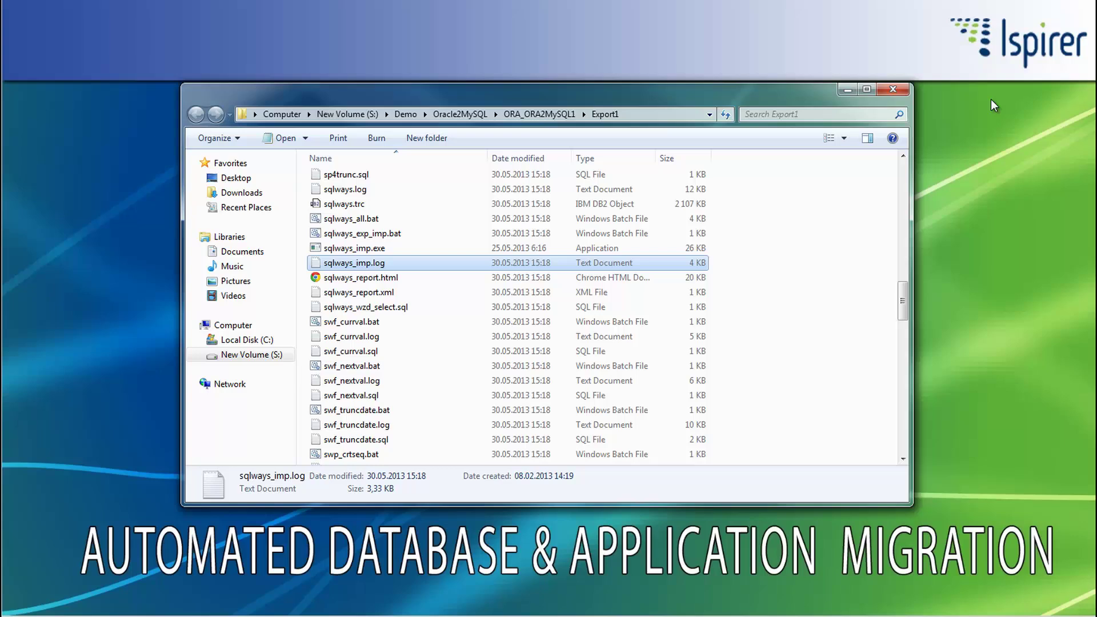
Close Export1, convert the CAL_MONTH_SALES_MV script, and compare its COMMENT line in MySQL
{"action": "left_click", "coordinate": [906, 91]}
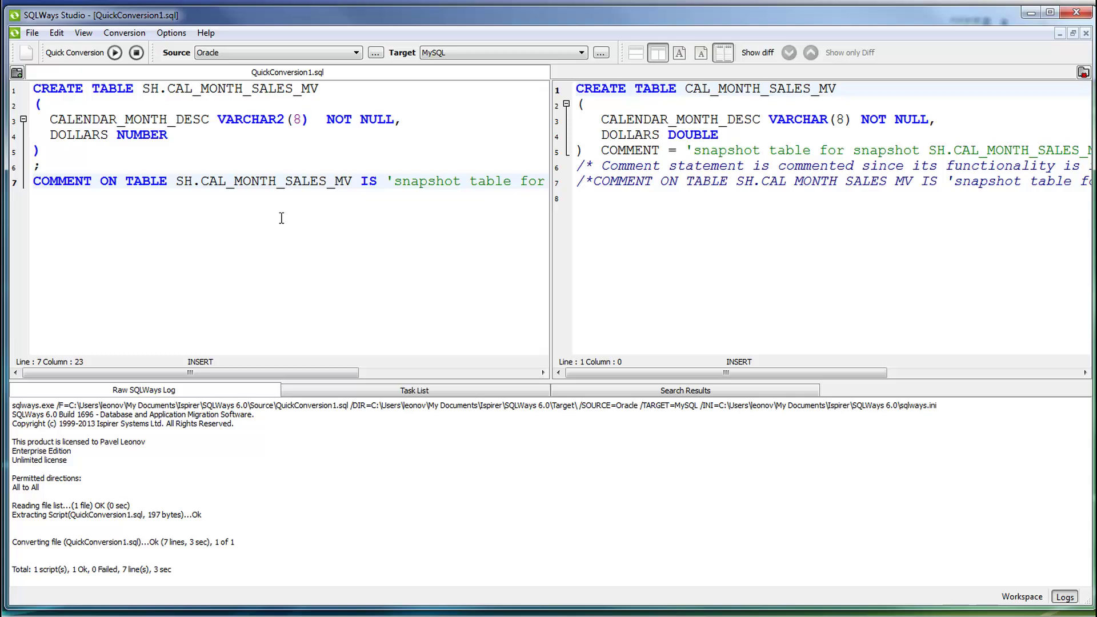
{"action": "left_click_drag", "start_coordinate": [210, 181], "coordinate": [33, 68]}
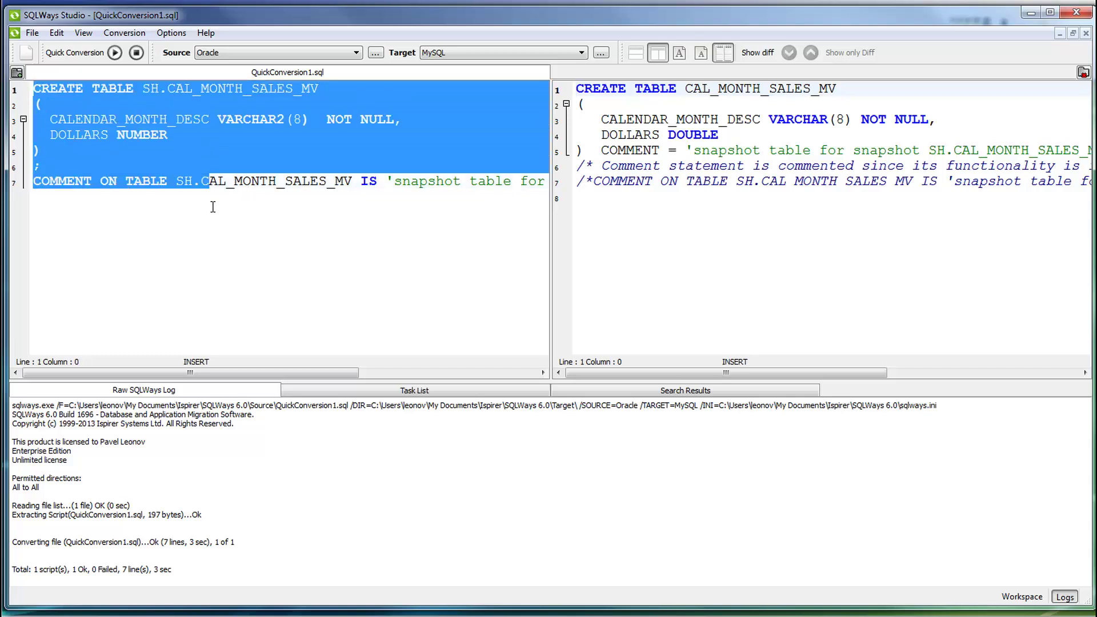
{"action": "left_click", "coordinate": [213, 181]}
{"action": "left_click", "coordinate": [114, 52]}
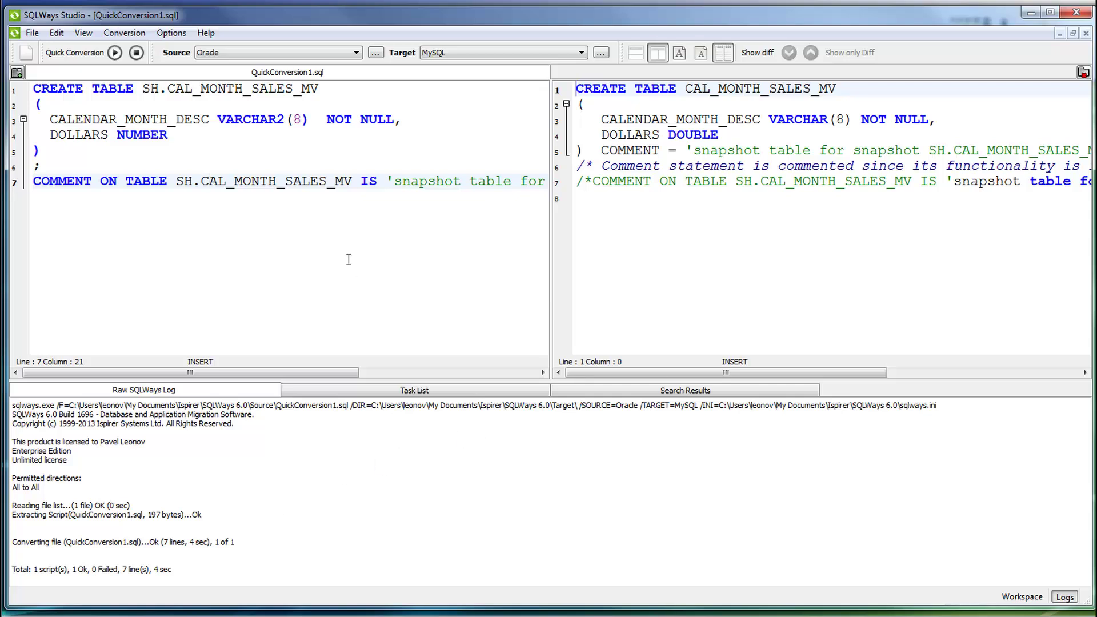
{"action": "left_click", "coordinate": [284, 180]}
{"action": "left_click", "coordinate": [702, 181]}
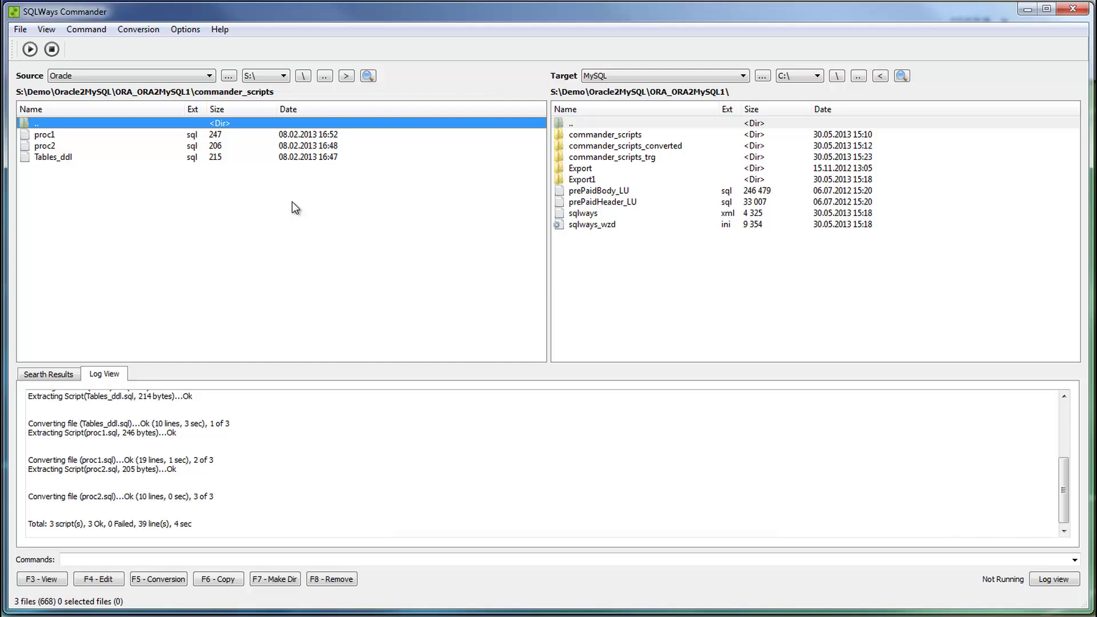
Select the proc1 and proc2 scripts, then go up to the ORA_ORA2MySQL1 folder
{"action": "left_click", "coordinate": [61, 136]}
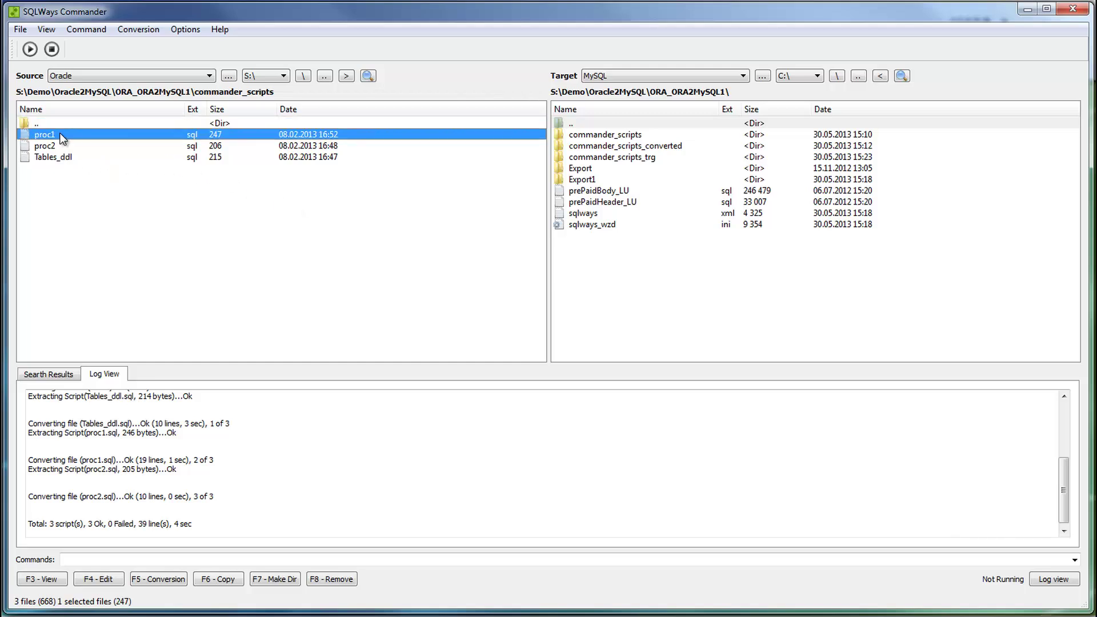
{"action": "key", "text": "shift+Down"}
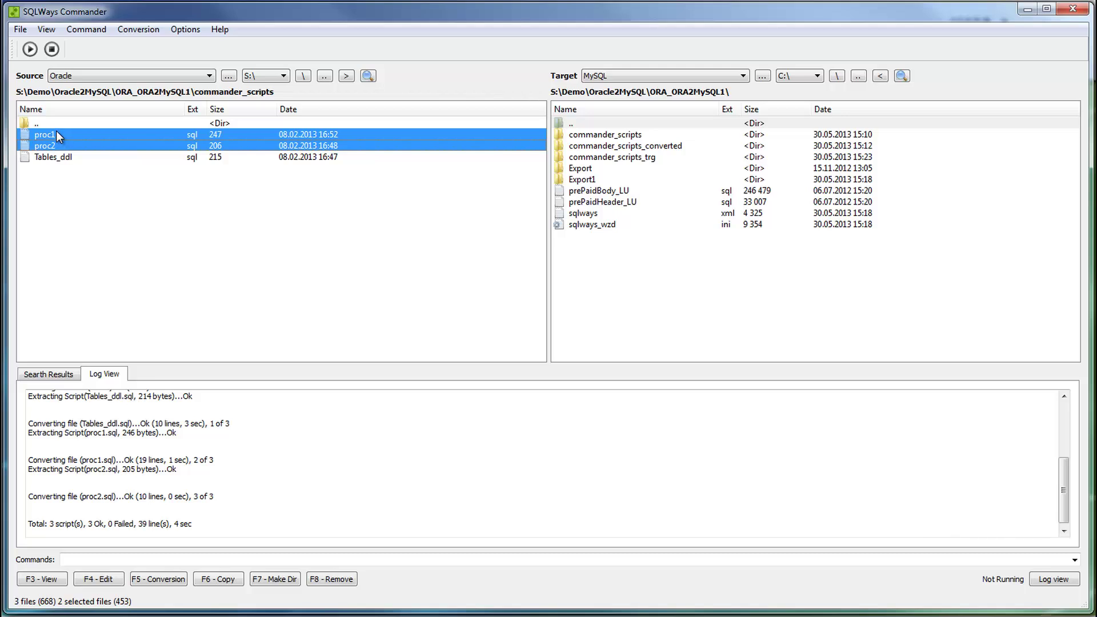
{"action": "double_click", "coordinate": [43, 123]}
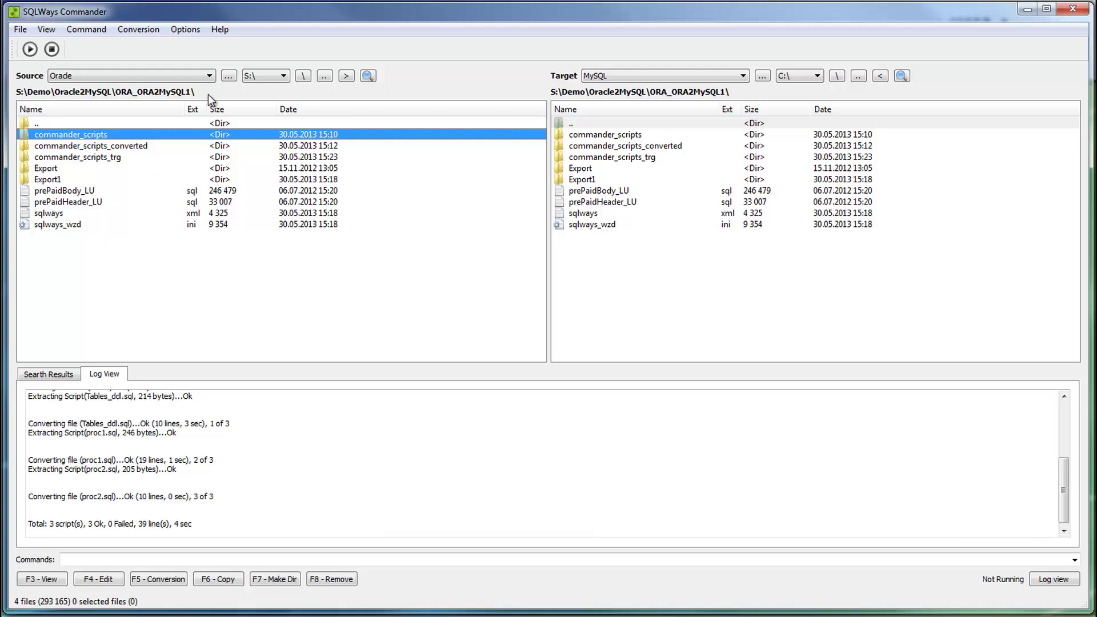
Confirm Oracle as source and MySQL as target for converting commander_scripts
{"action": "left_click", "coordinate": [209, 76]}
{"action": "left_click", "coordinate": [743, 76]}
{"action": "left_click", "coordinate": [742, 77]}
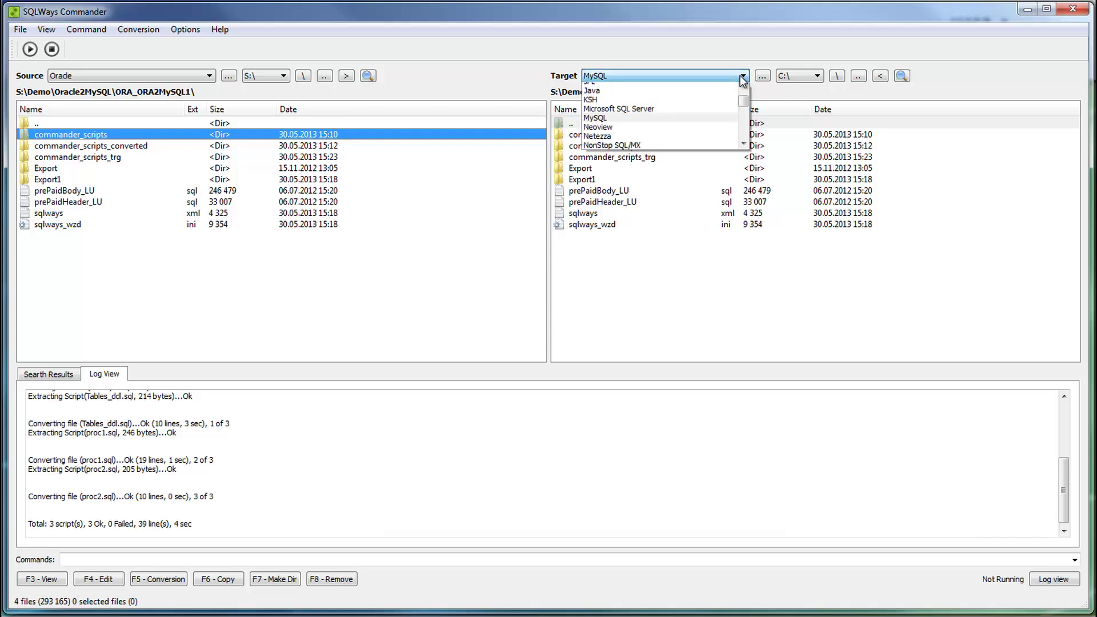
{"action": "left_click", "coordinate": [742, 80]}
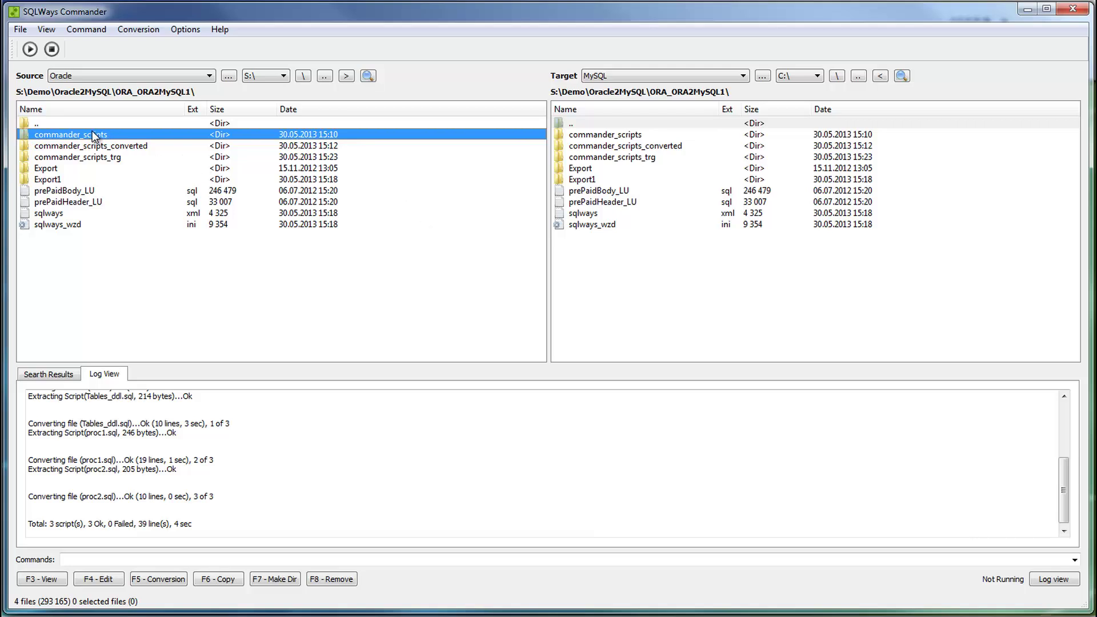
{"action": "left_click", "coordinate": [29, 49]}
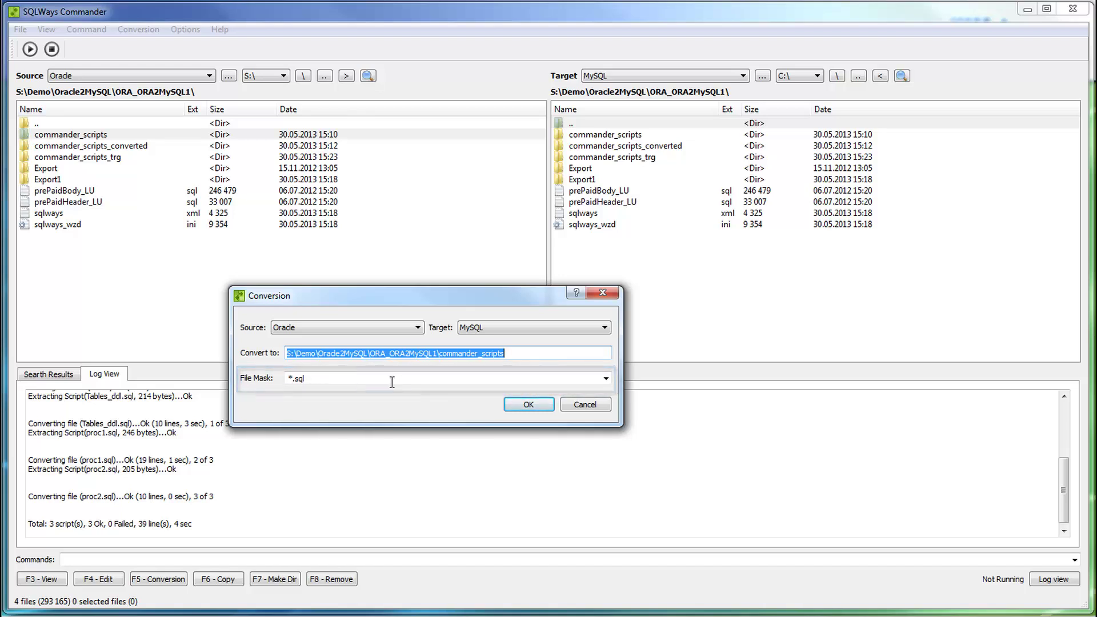
Append _trg to the output path to write results to commander_scripts_trg, and run
{"action": "left_click", "coordinate": [369, 378]}
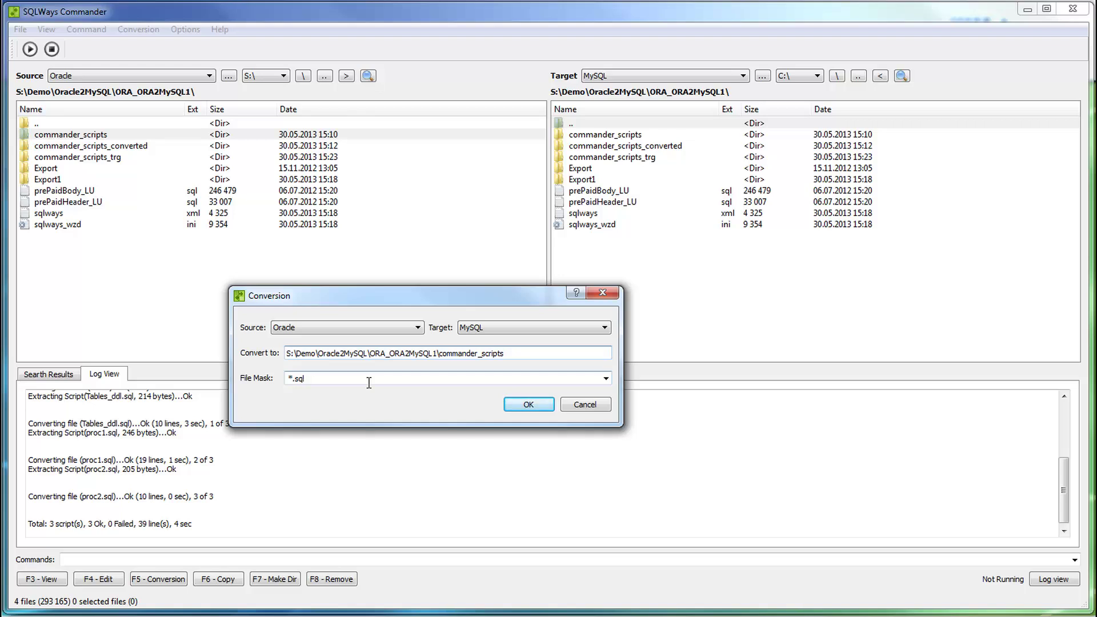
{"action": "left_click", "coordinate": [523, 354]}
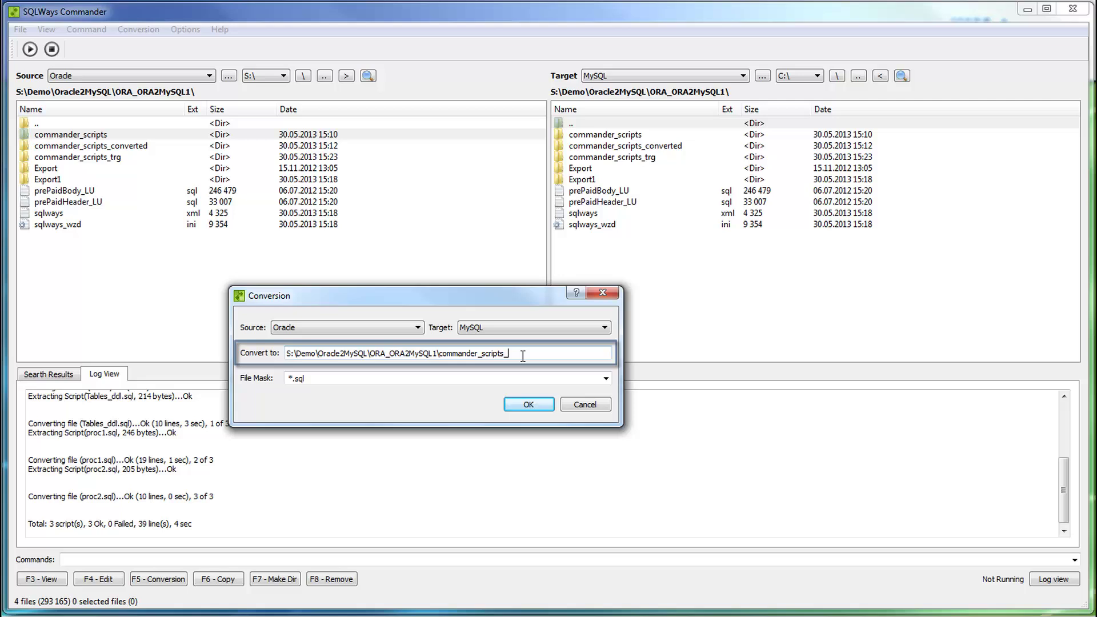
{"action": "type", "text": "_trg"}
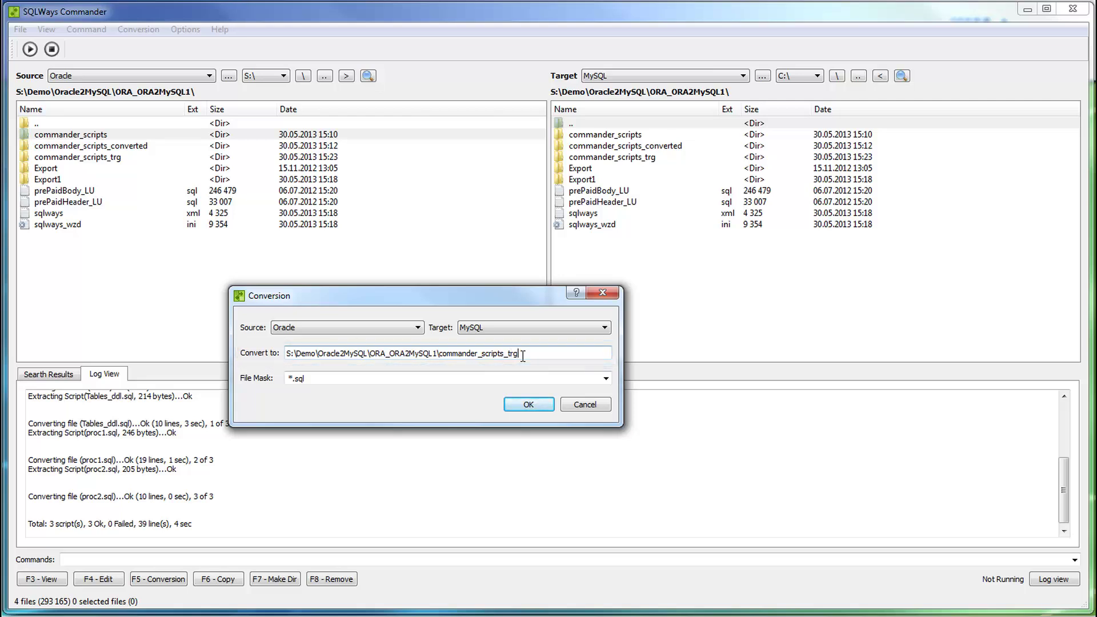
{"action": "left_click", "coordinate": [541, 401]}
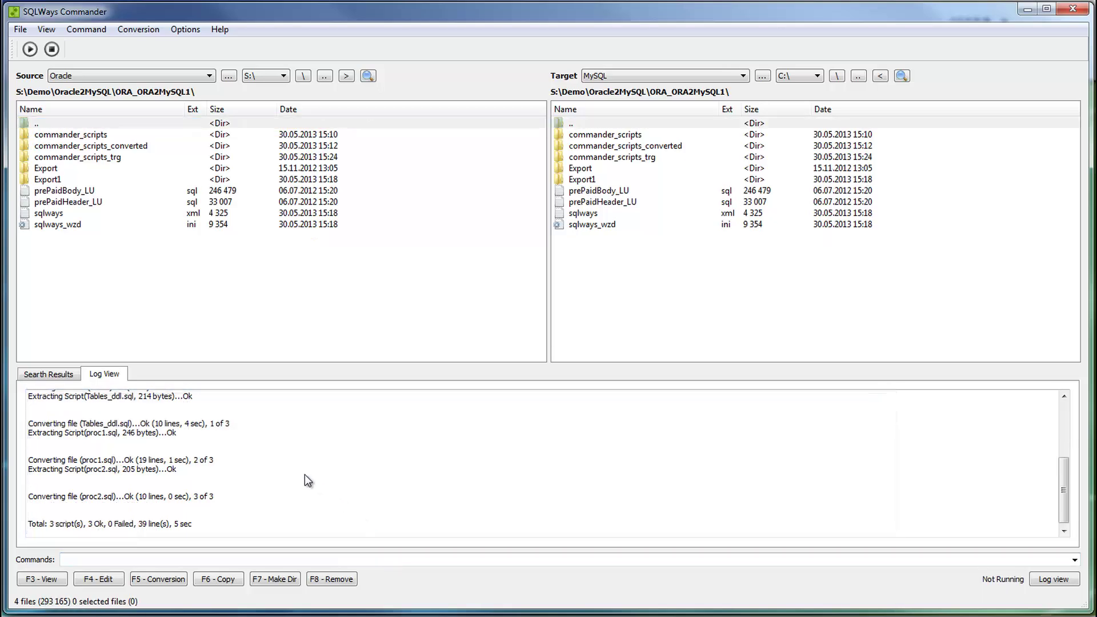
{"action": "scroll", "coordinate": [304, 474], "scroll_direction": "up", "scroll_amount": 5}
{"action": "scroll", "coordinate": [304, 474], "scroll_direction": "down", "scroll_amount": 5}
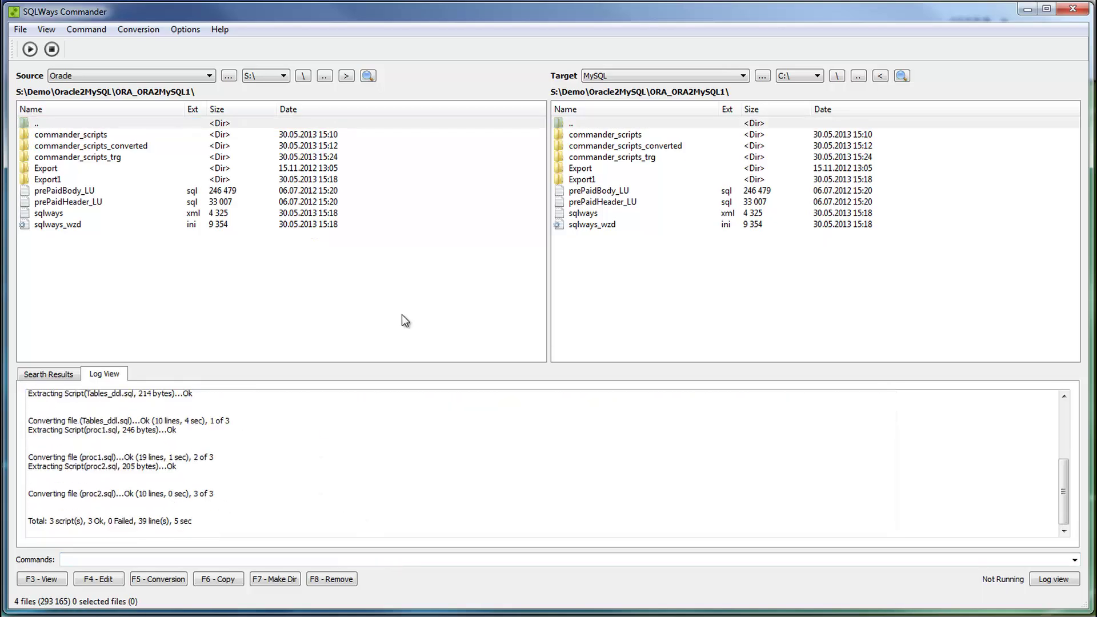
Open proc1 from commander_scripts and commander_scripts_trg side by side, marking the indx NUMBER(1) and END IF lines
{"action": "double_click", "coordinate": [71, 135]}
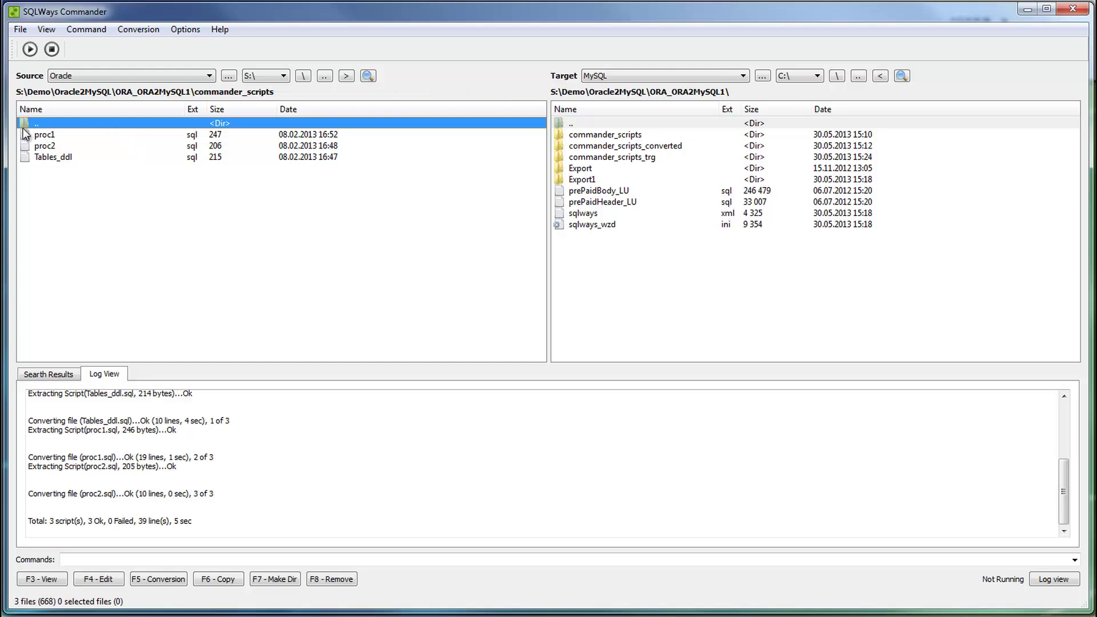
{"action": "double_click", "coordinate": [44, 135]}
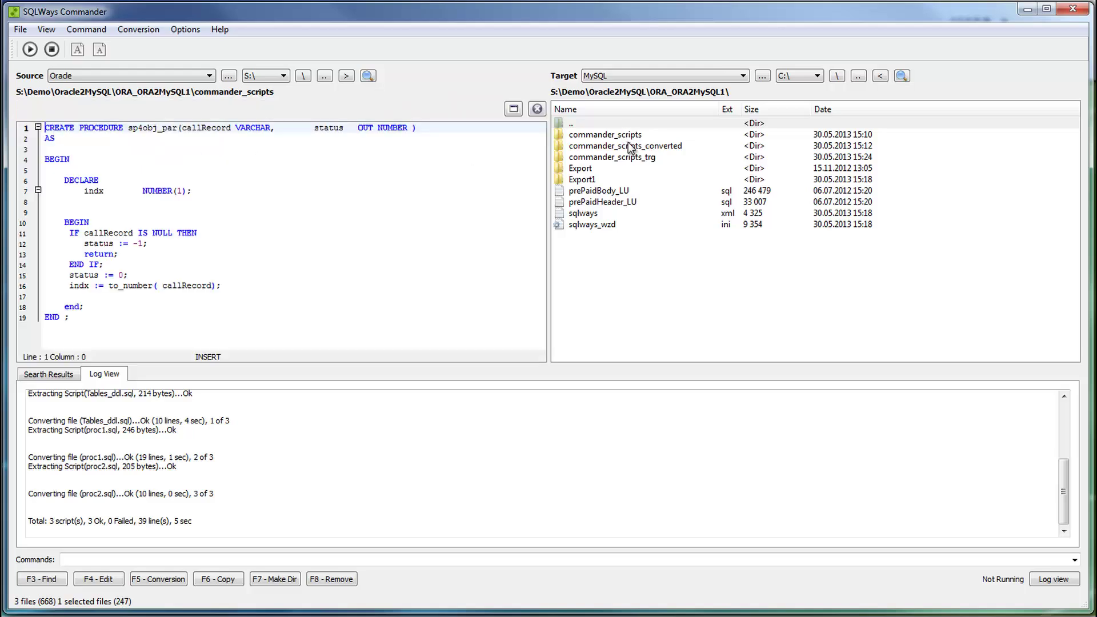
{"action": "double_click", "coordinate": [611, 157]}
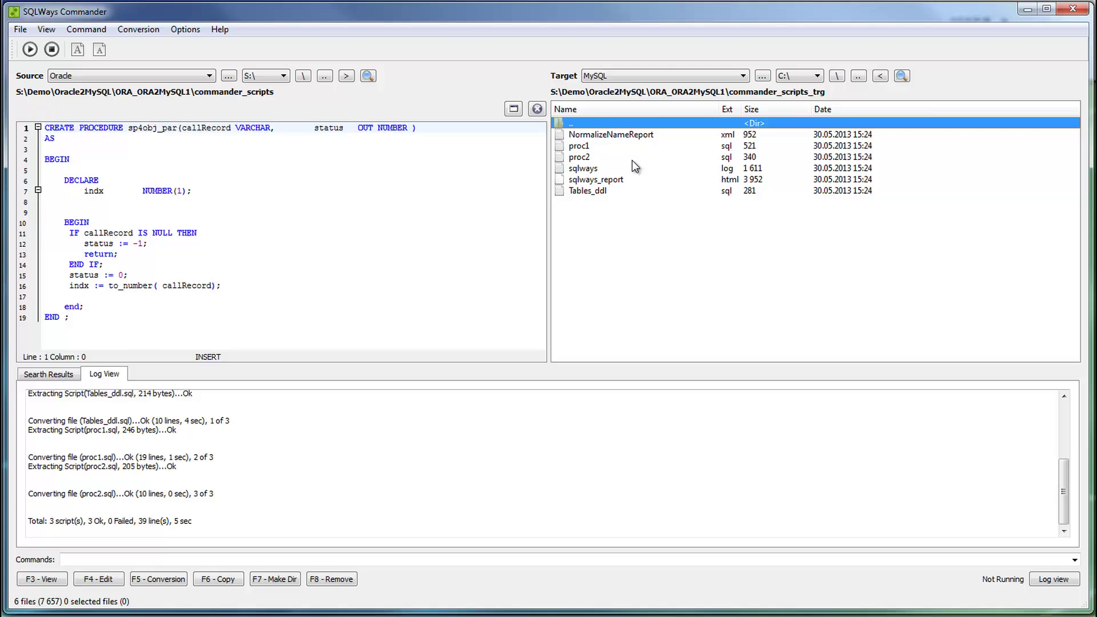
{"action": "double_click", "coordinate": [595, 147]}
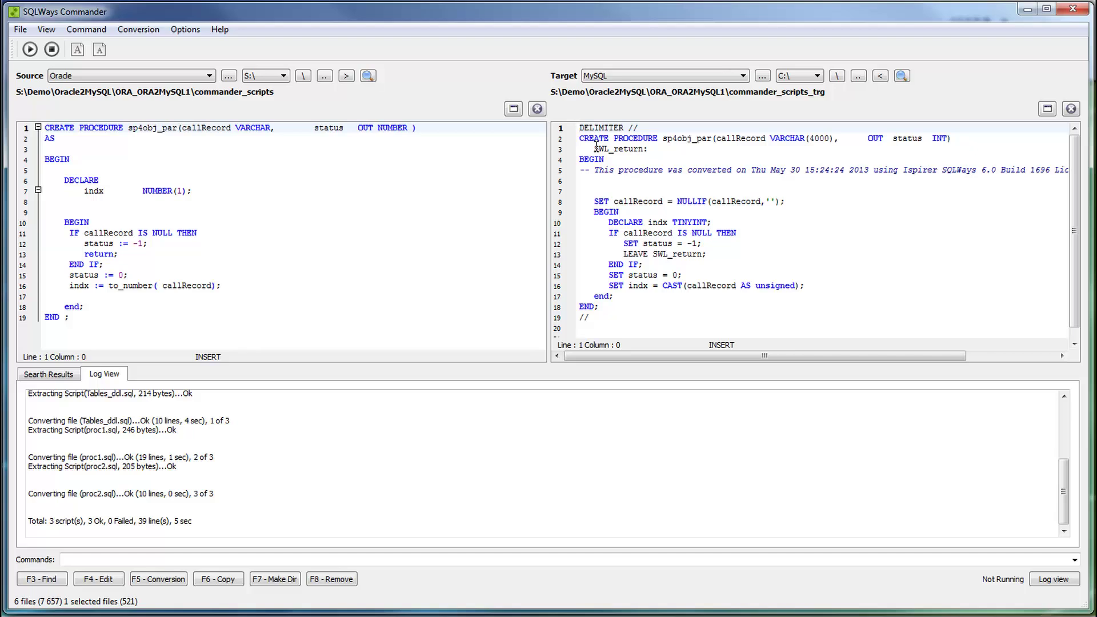
{"action": "left_click", "coordinate": [326, 192]}
{"action": "left_click", "coordinate": [702, 264]}
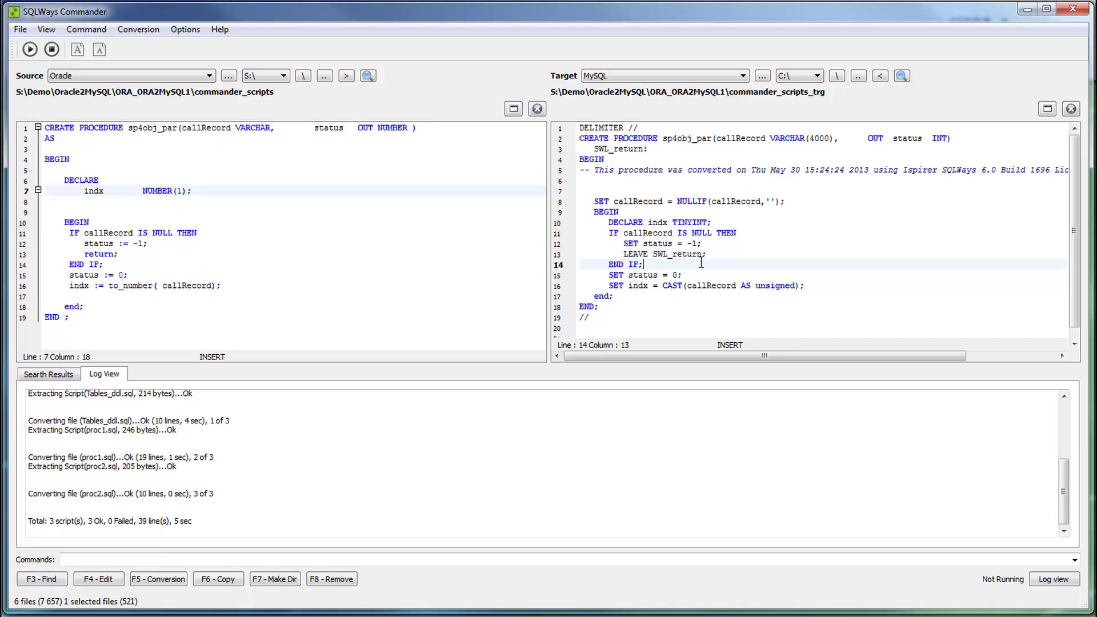